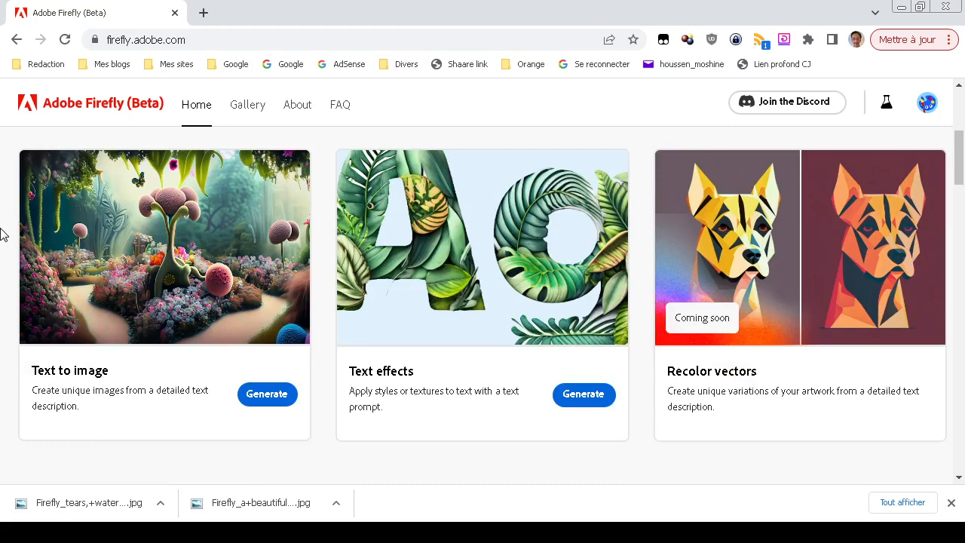
Look over the Firefly home page, examining the Text to image, Text effects and Recolor vectors features
scroll(2, 235, up, 4)
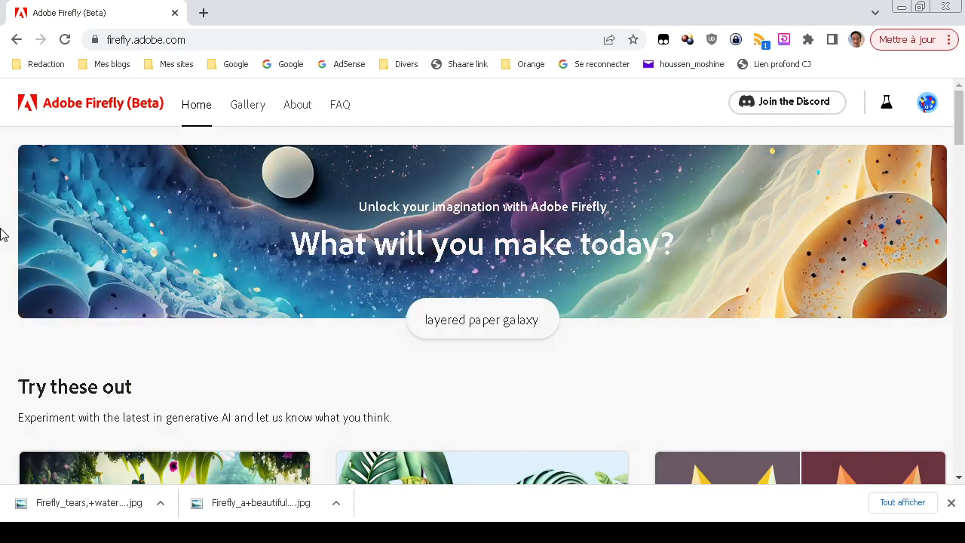
scroll(3, 234, down, 2)
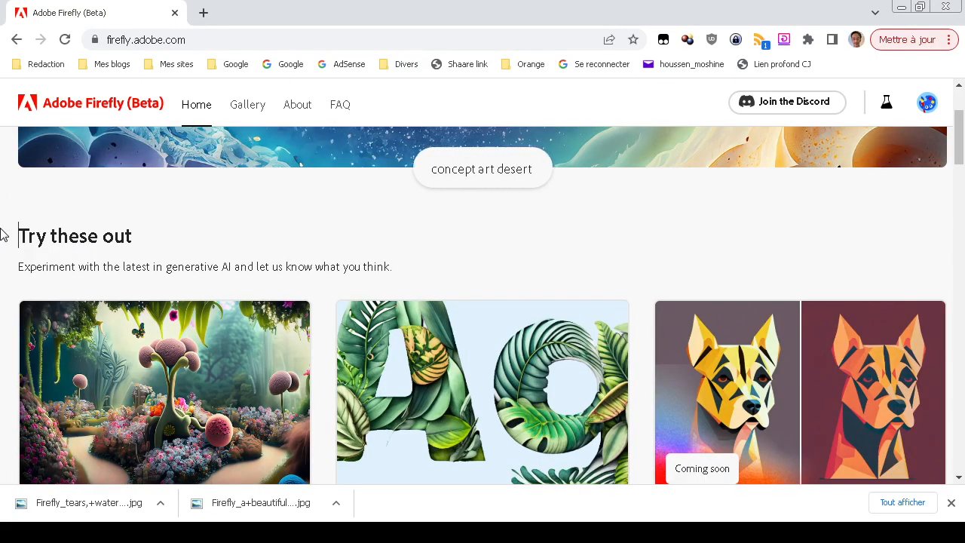
scroll(2, 234, down, 1)
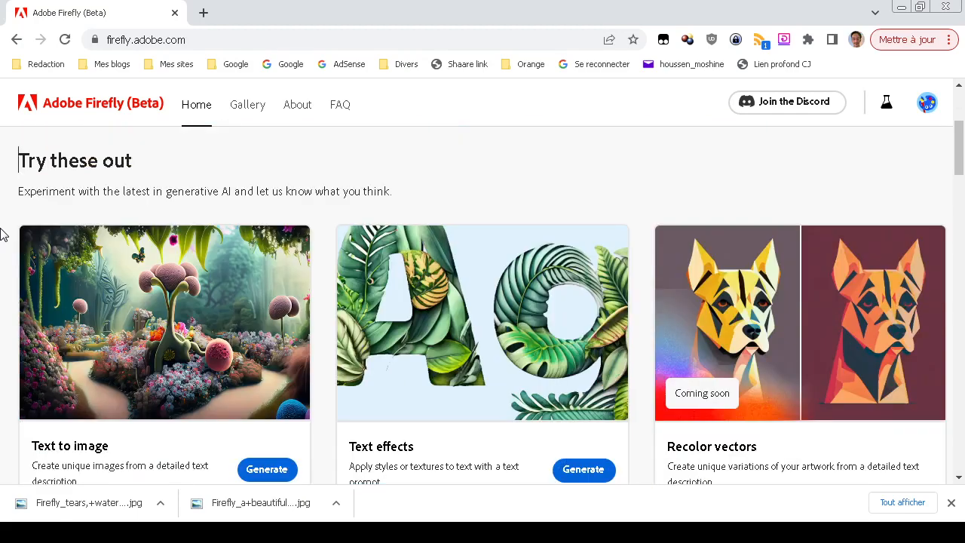
scroll(2, 234, down, 1)
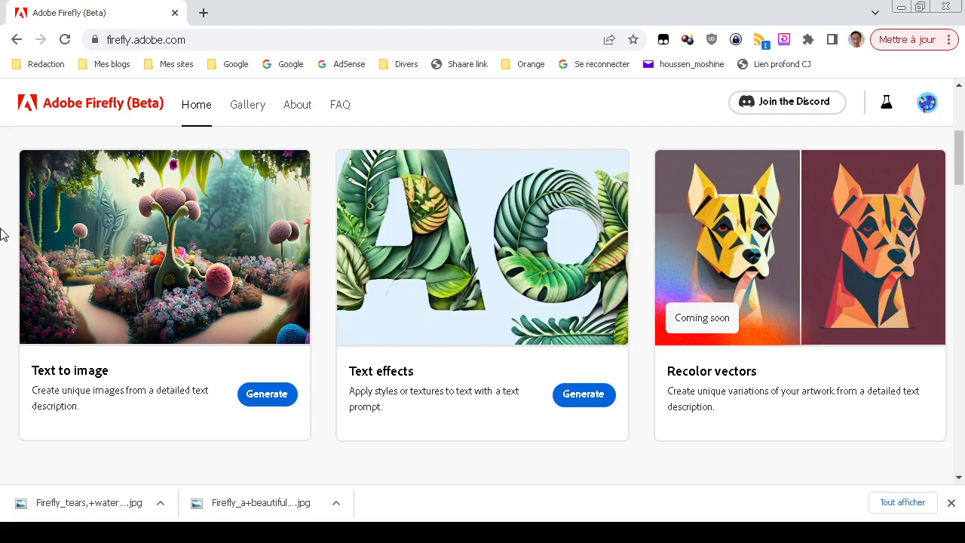
scroll(3, 234, down, 1)
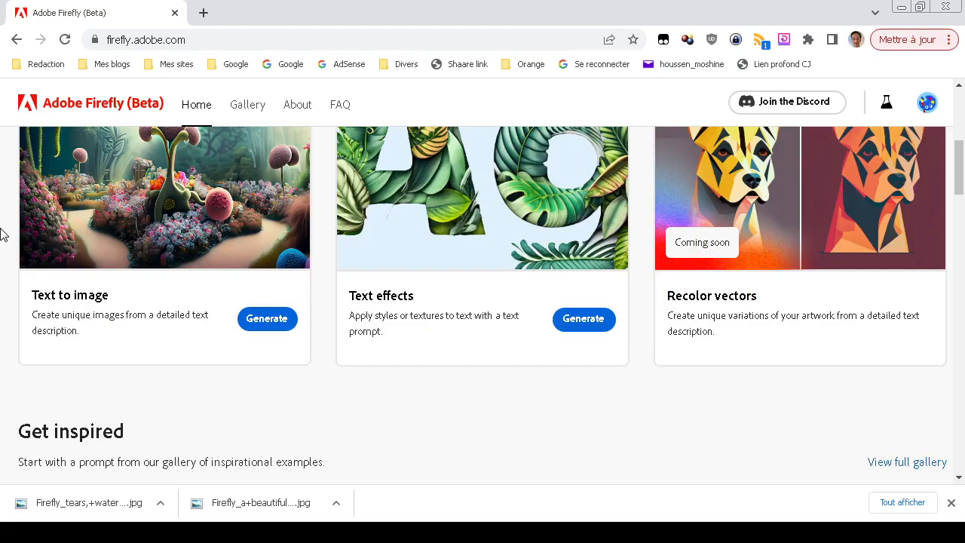
scroll(2, 234, down, 2)
scroll(2, 234, up, 1)
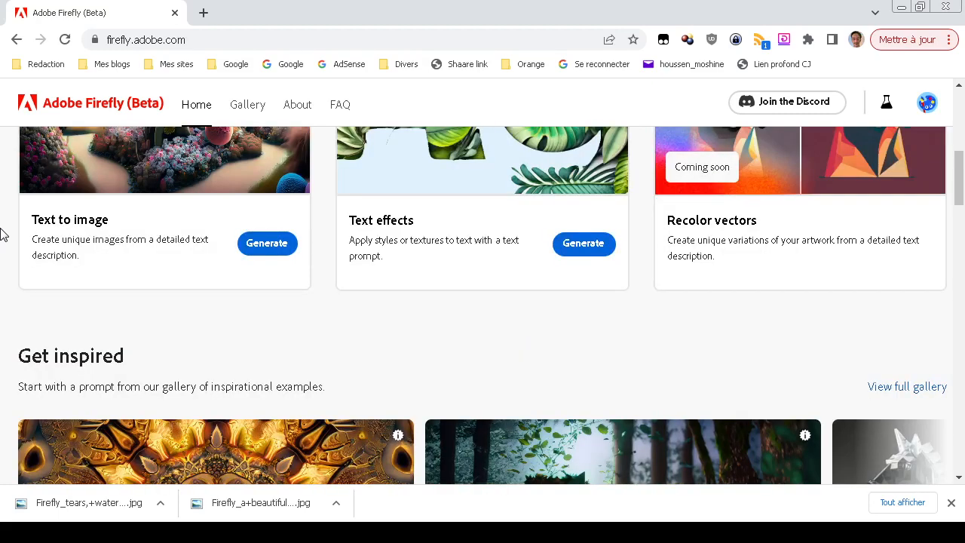
scroll(2, 234, up, 2)
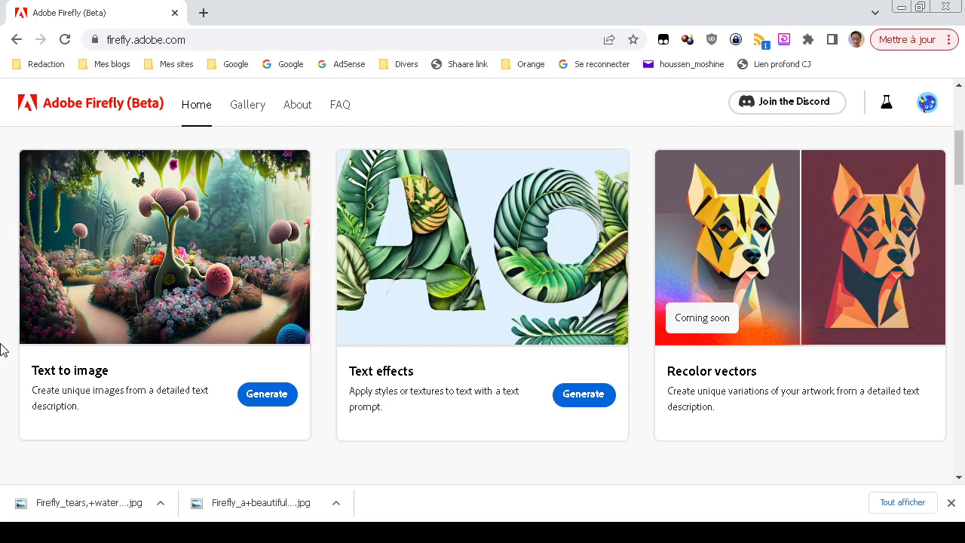
Open the Text to image generator and enter the prompt "a beautiful woman in red dress"
click(266, 396)
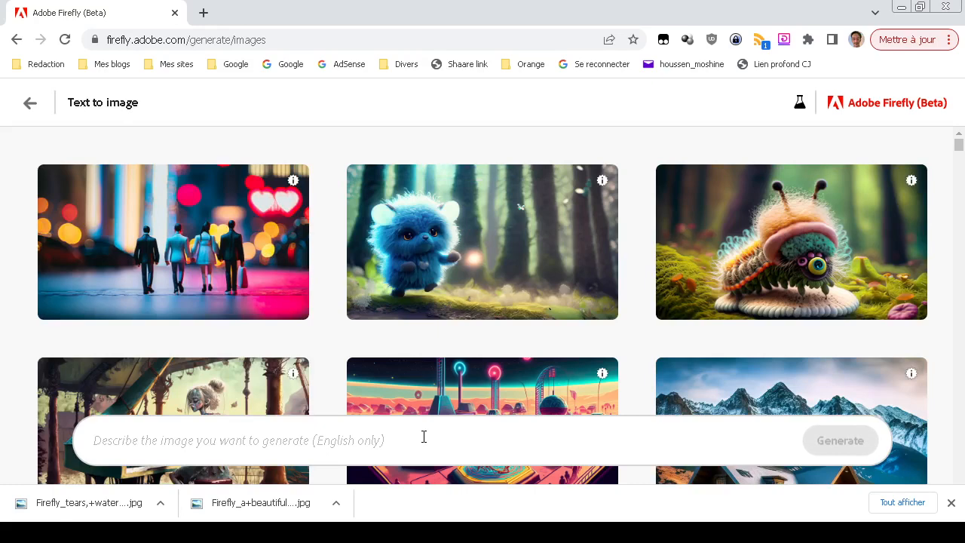
text(a)
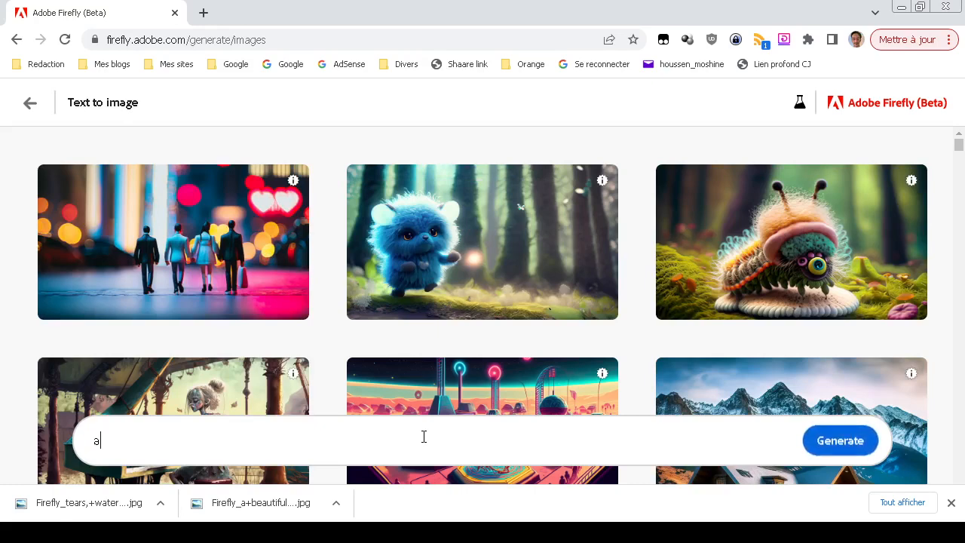
text( beauy)
key(BackSpace)
text(tiful woman in red )
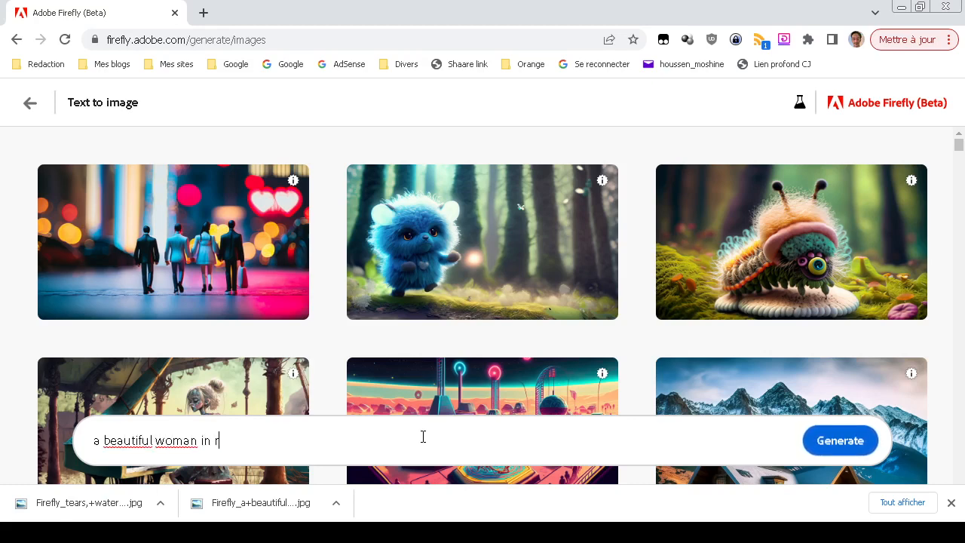
text(dress)
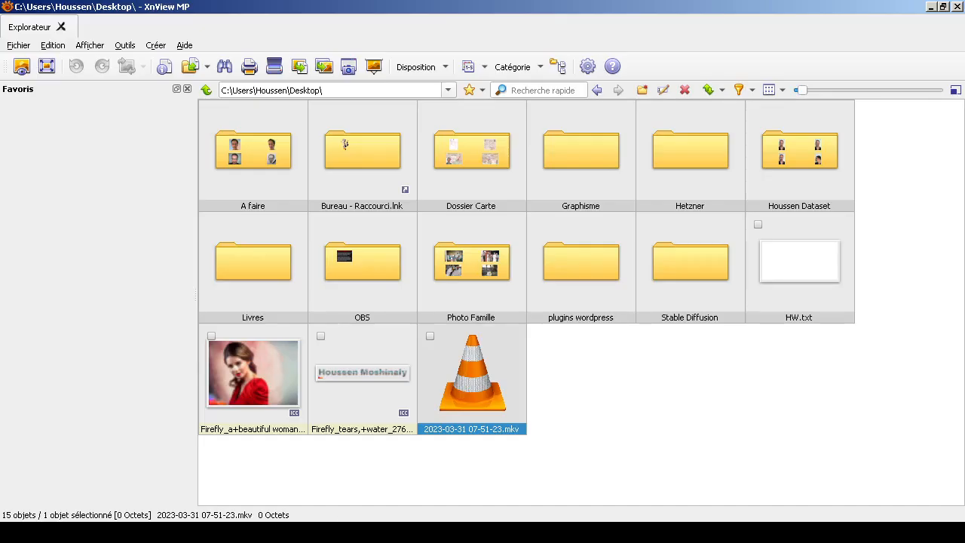
Switch to XnView MP, view the two Firefly images saved on the desktop, close them and return to Firefly in the browser
double_click(253, 374)
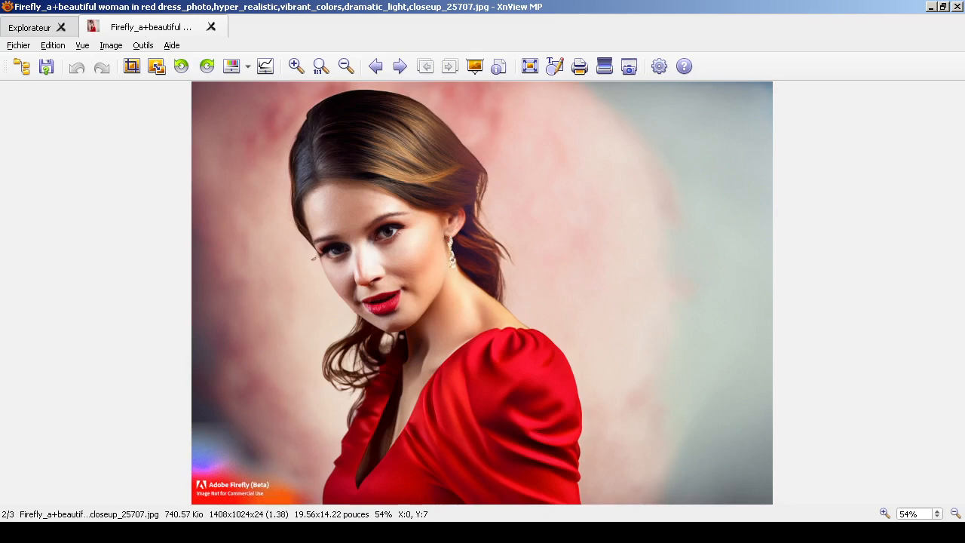
click(212, 26)
double_click(362, 374)
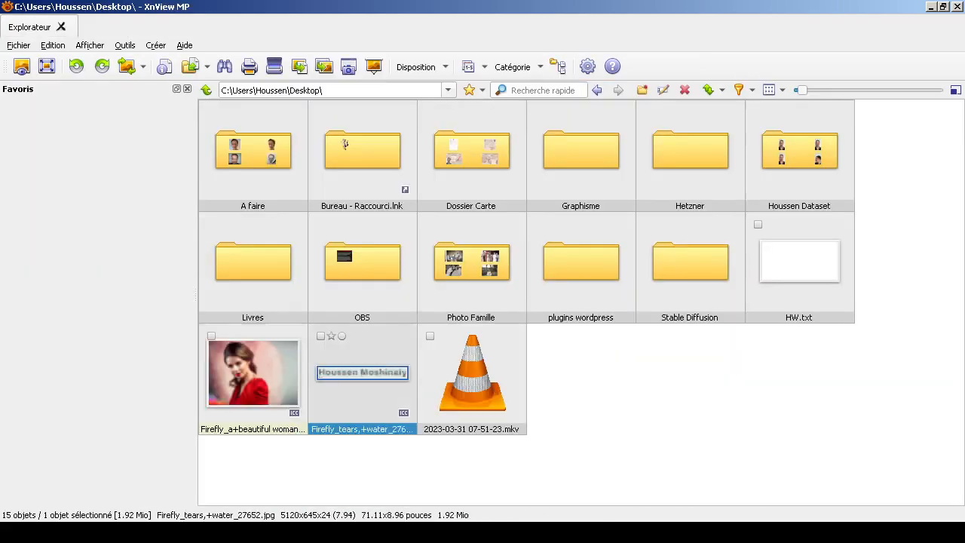
click(214, 26)
click(374, 533)
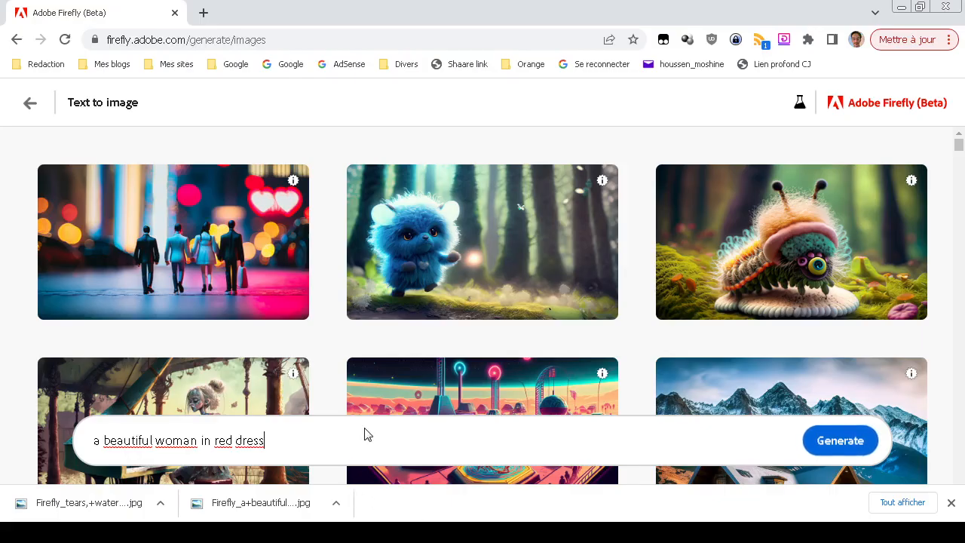
Generate images from the entered prompt and look through the aspect ratio, content type, style, color, lighting and composition options
click(845, 449)
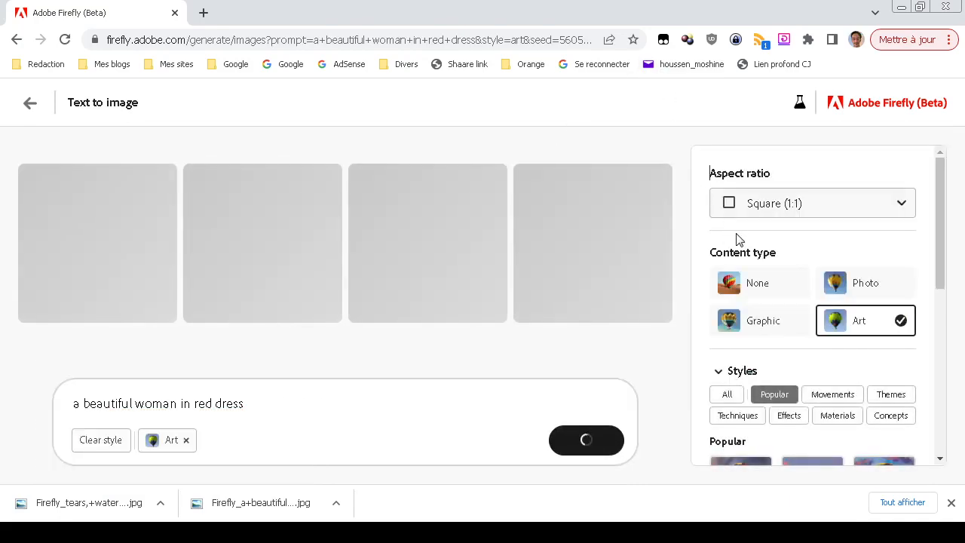
scroll(712, 232, down, 3)
scroll(713, 230, down, 3)
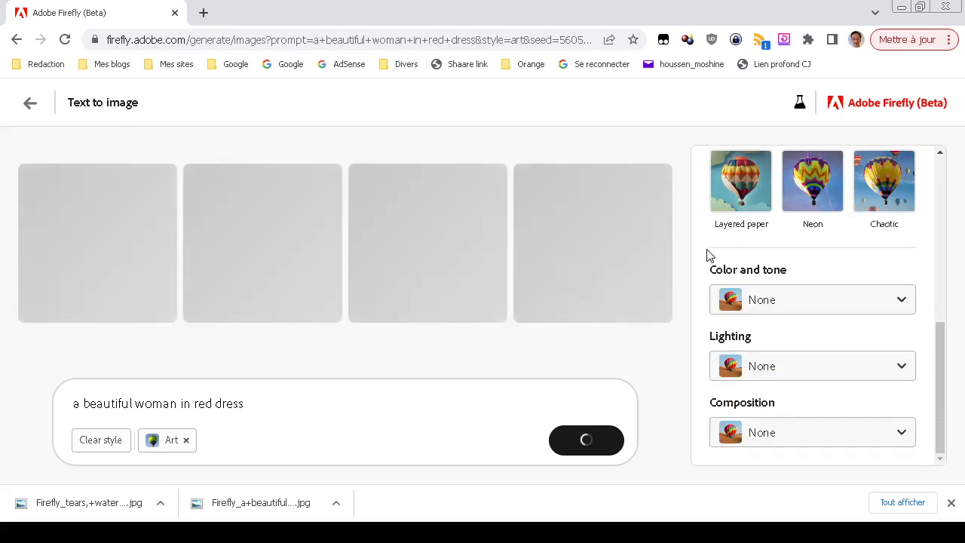
scroll(708, 255, up, 6)
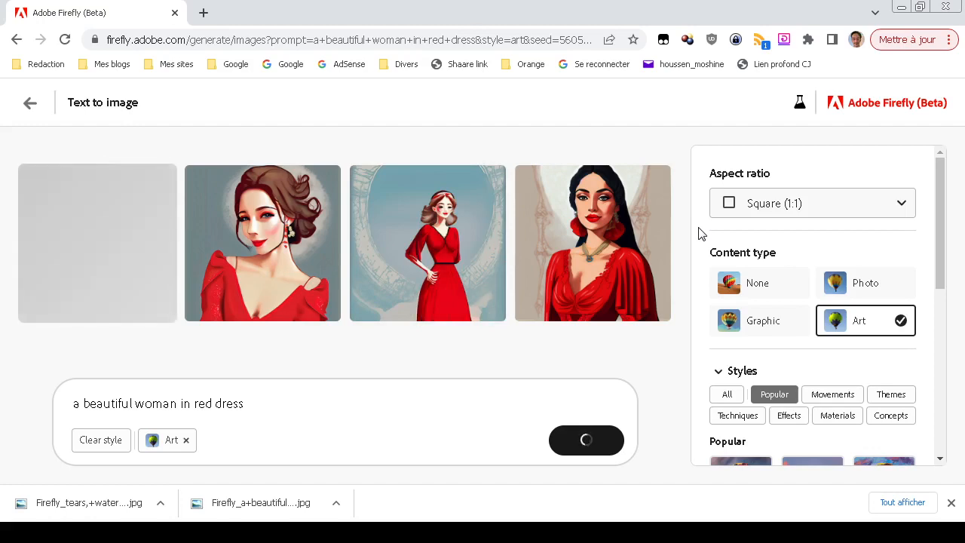
scroll(698, 234, down, 4)
scroll(698, 233, up, 4)
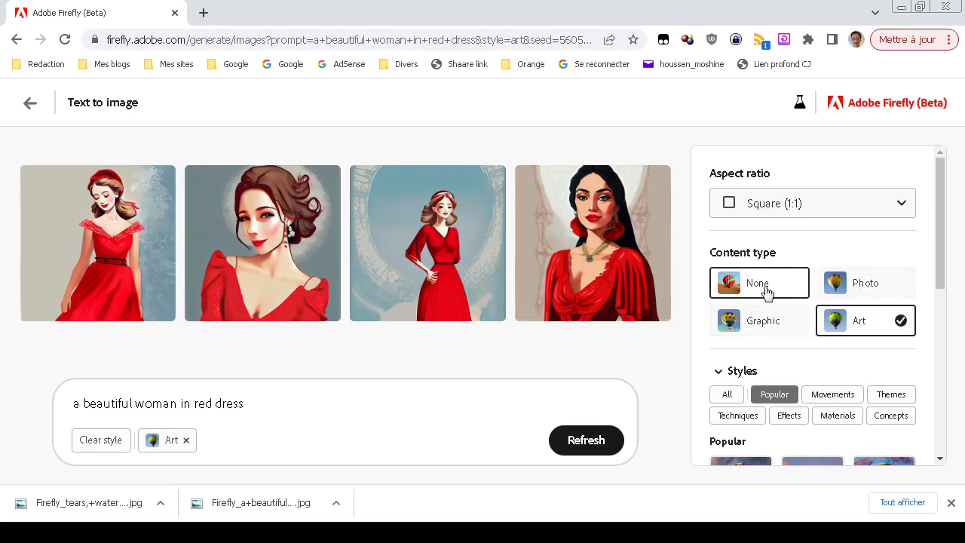
Set the content type to Photo and the aspect ratio to Landscape (4:3)
click(864, 296)
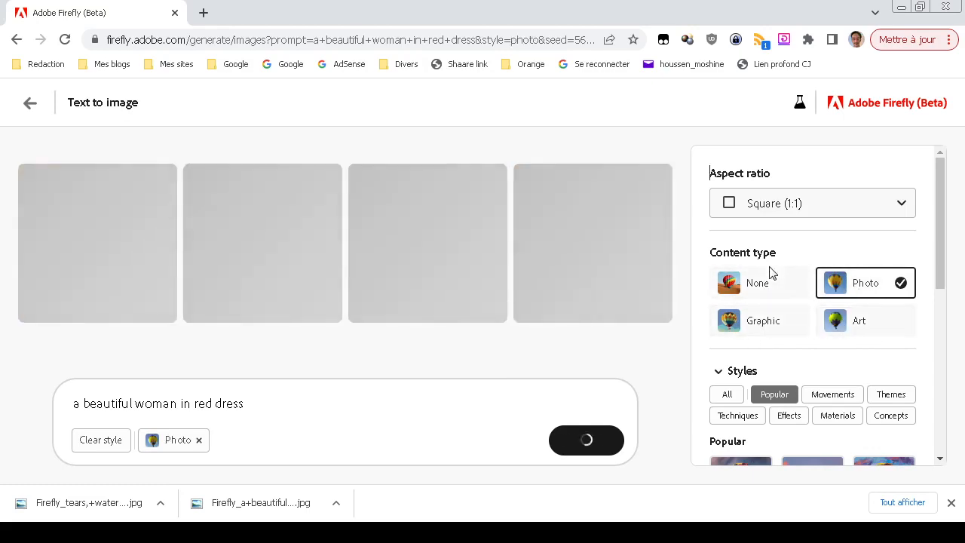
click(781, 205)
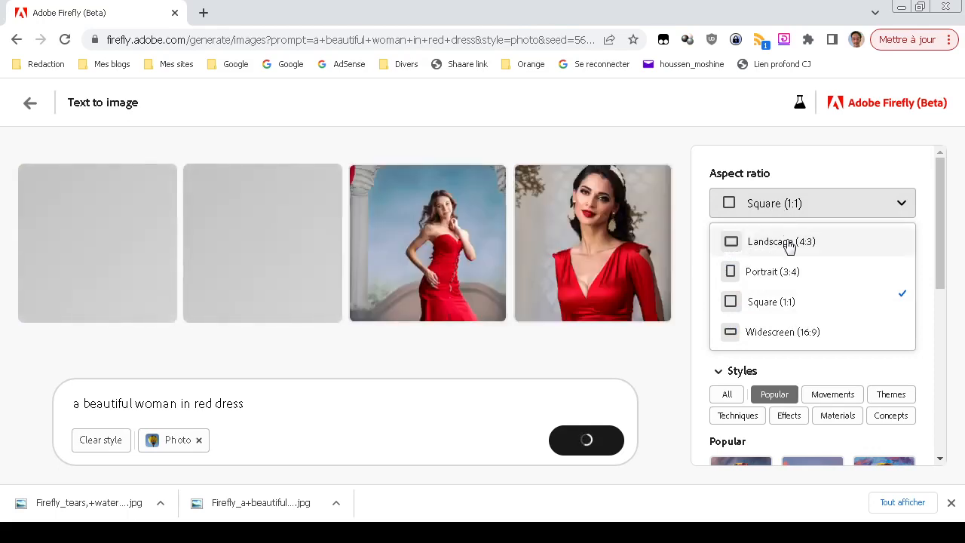
click(787, 240)
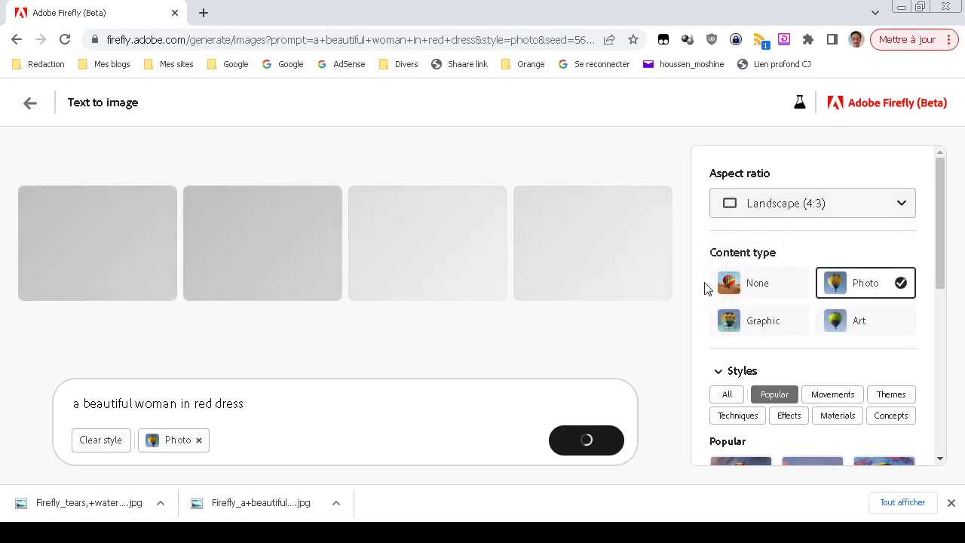
Show all styles and examine those offered under Movements and Themes
scroll(705, 288, down, 2)
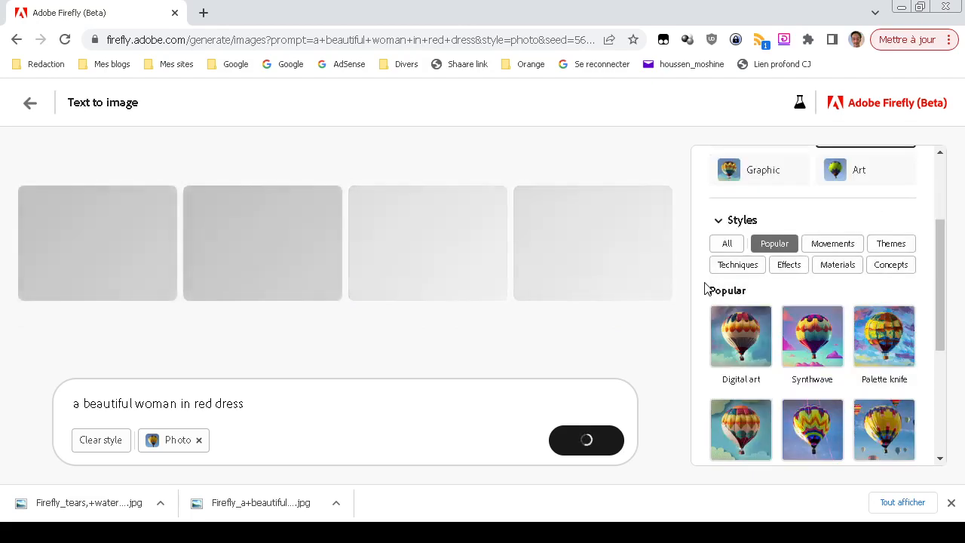
scroll(706, 286, down, 1)
scroll(833, 291, up, 2)
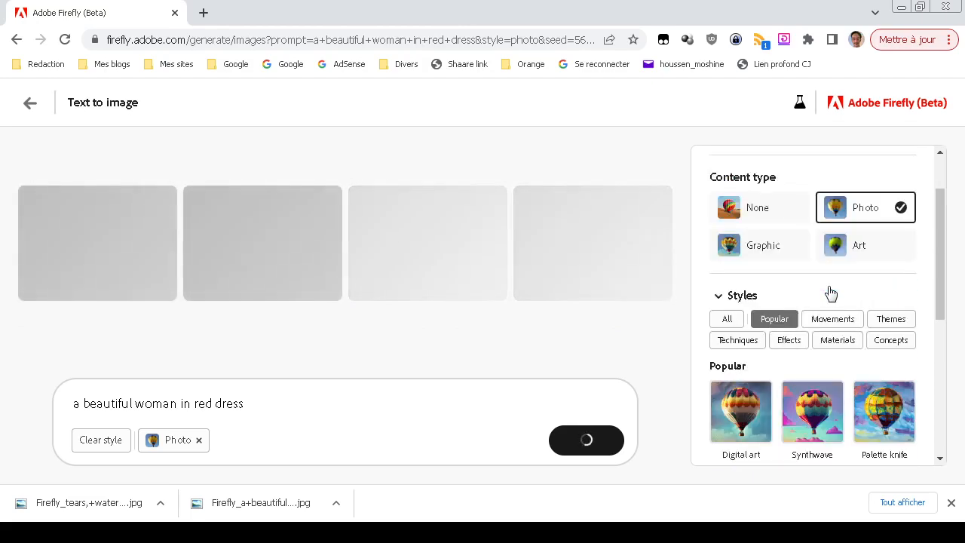
click(727, 319)
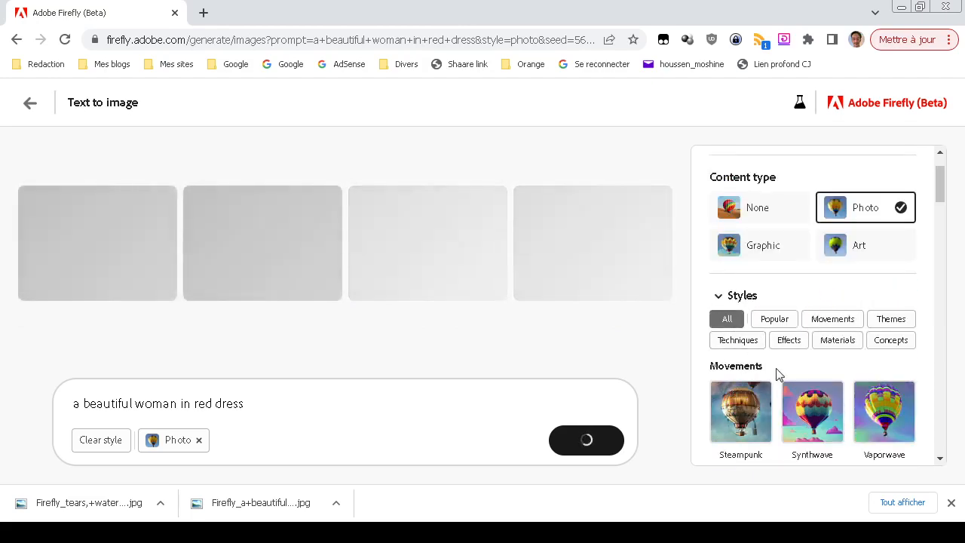
scroll(780, 289, down, 5)
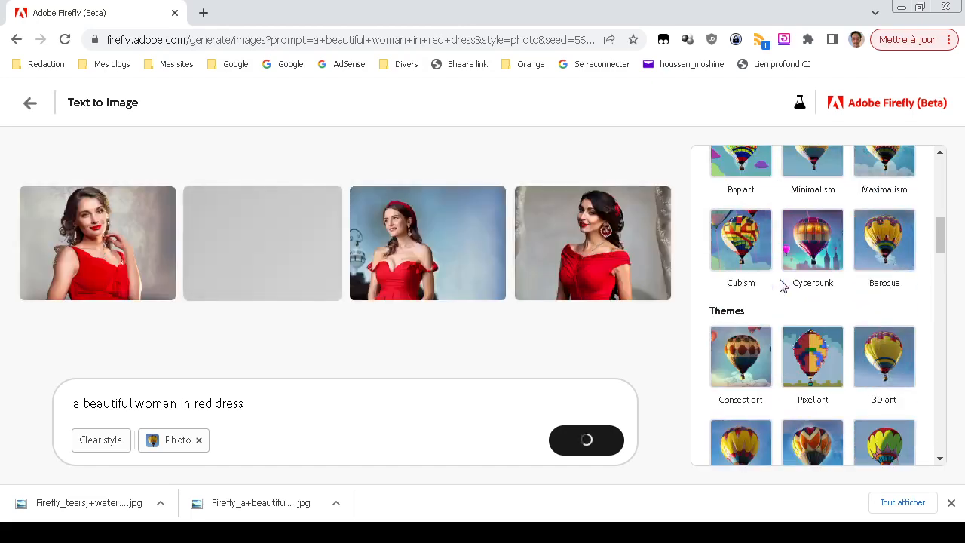
scroll(780, 282, up, 4)
scroll(780, 282, down, 4)
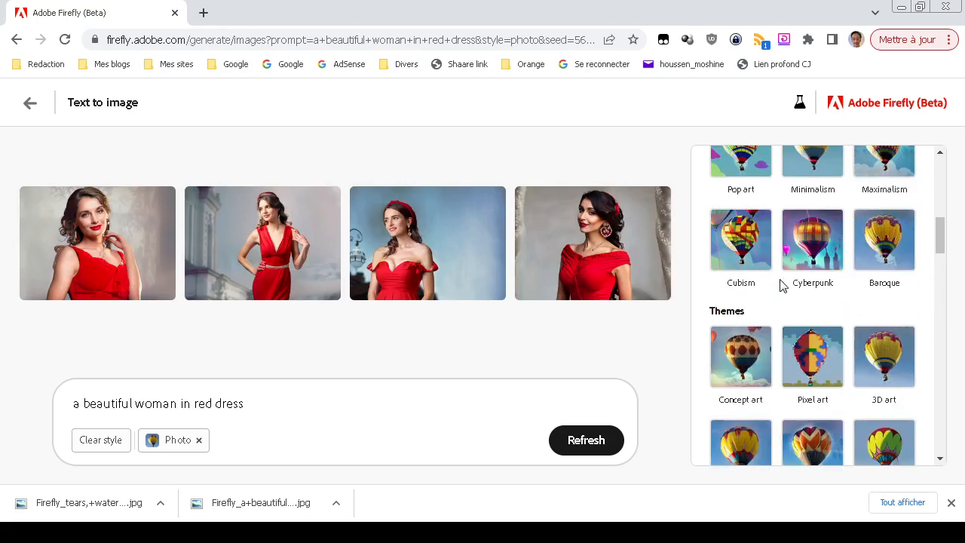
scroll(782, 284, down, 2)
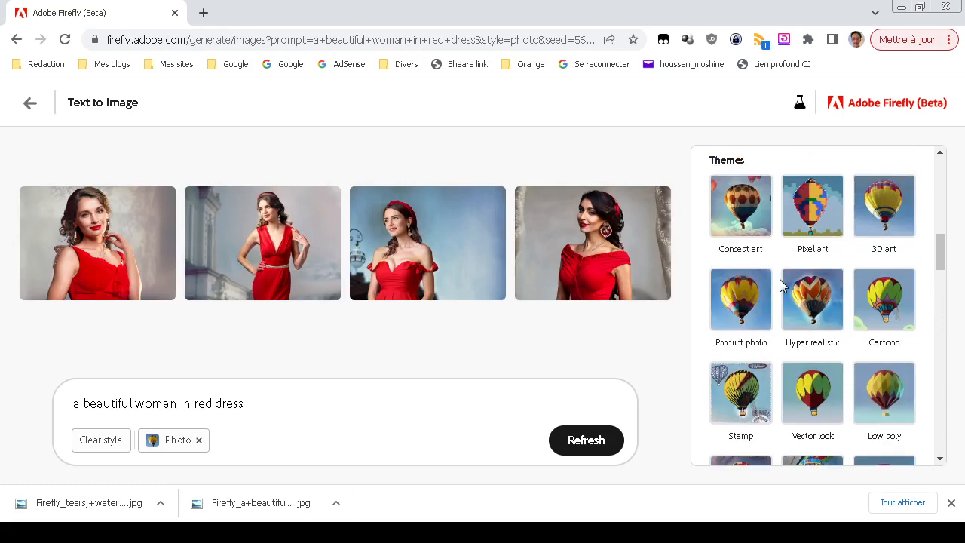
scroll(779, 279, down, 1)
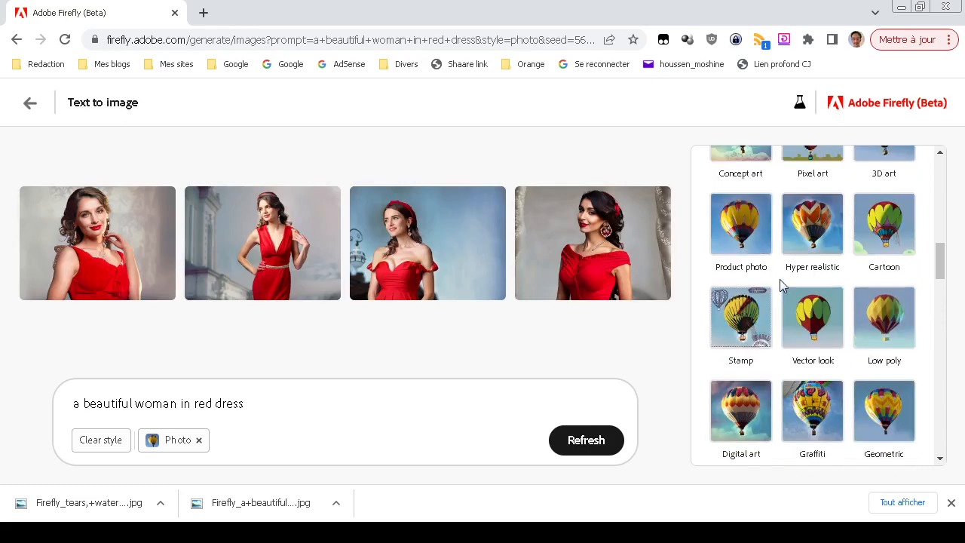
scroll(780, 279, up, 3)
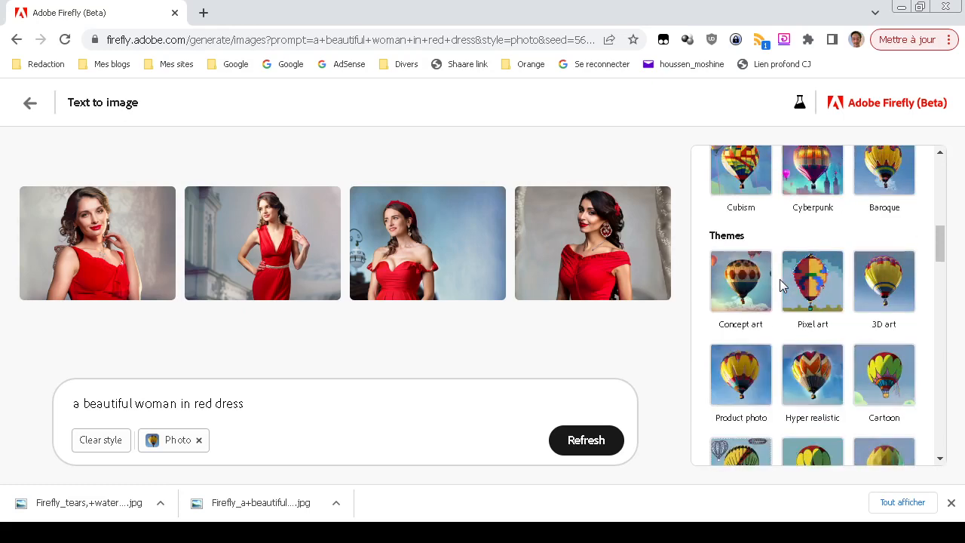
scroll(781, 284, down, 1)
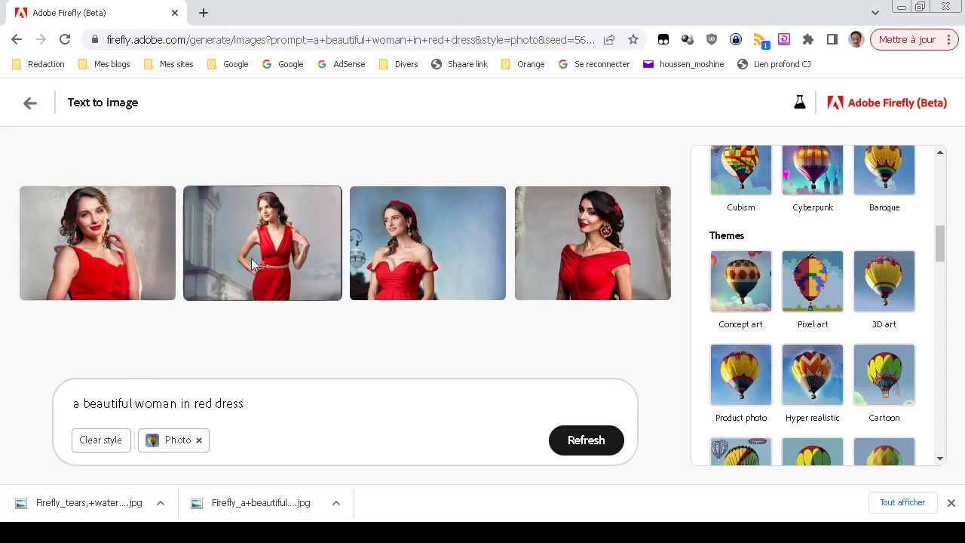
View the four generated landscape photos enlarged one after another and close the preview
click(118, 247)
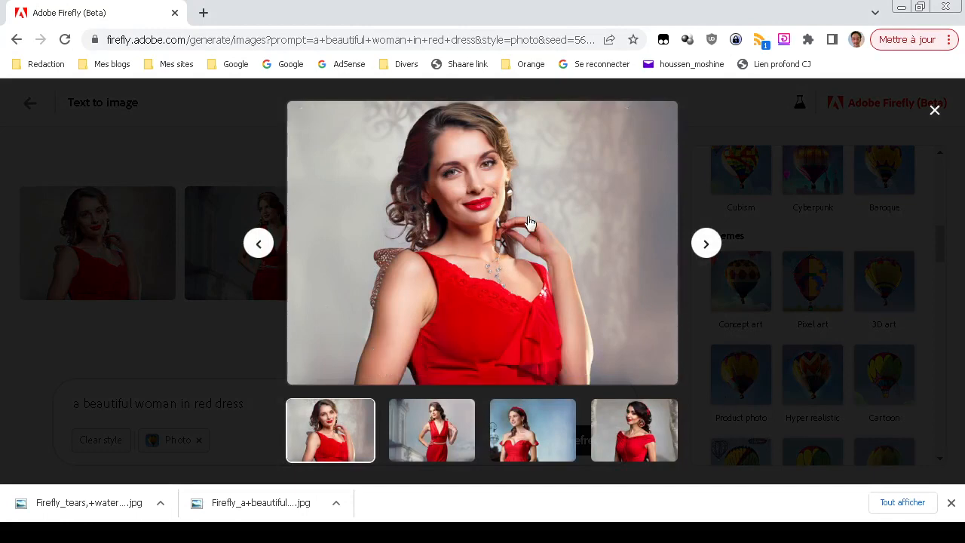
mouse_move(500, 202)
click(714, 250)
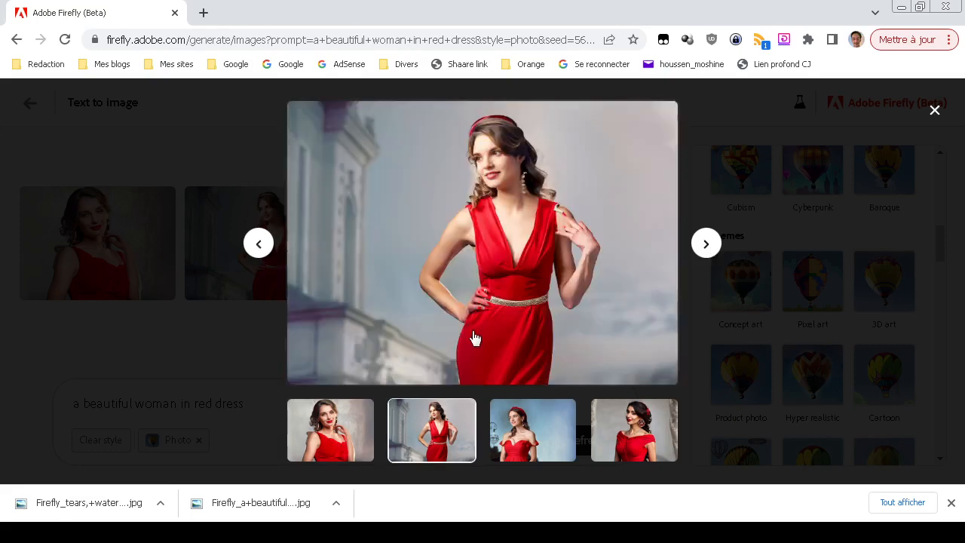
mouse_move(467, 325)
click(707, 244)
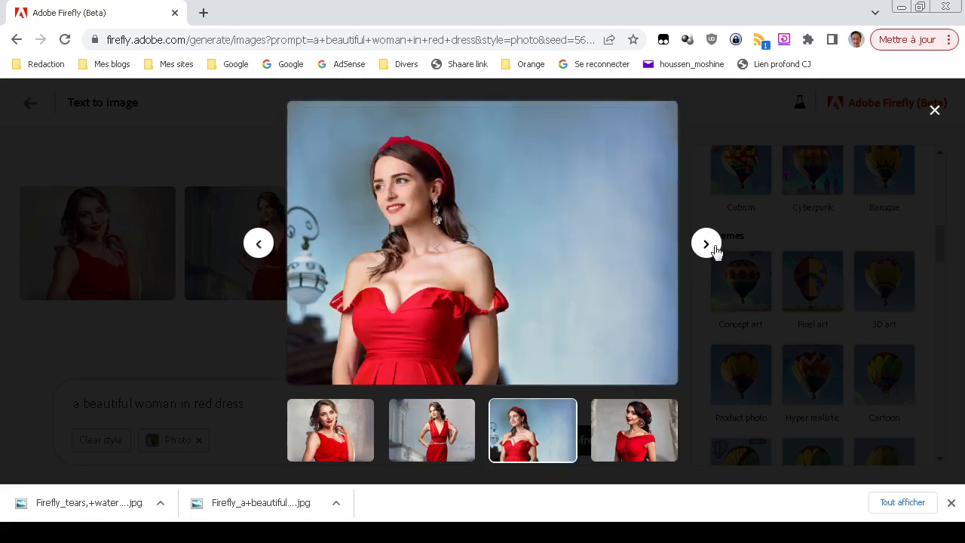
click(706, 244)
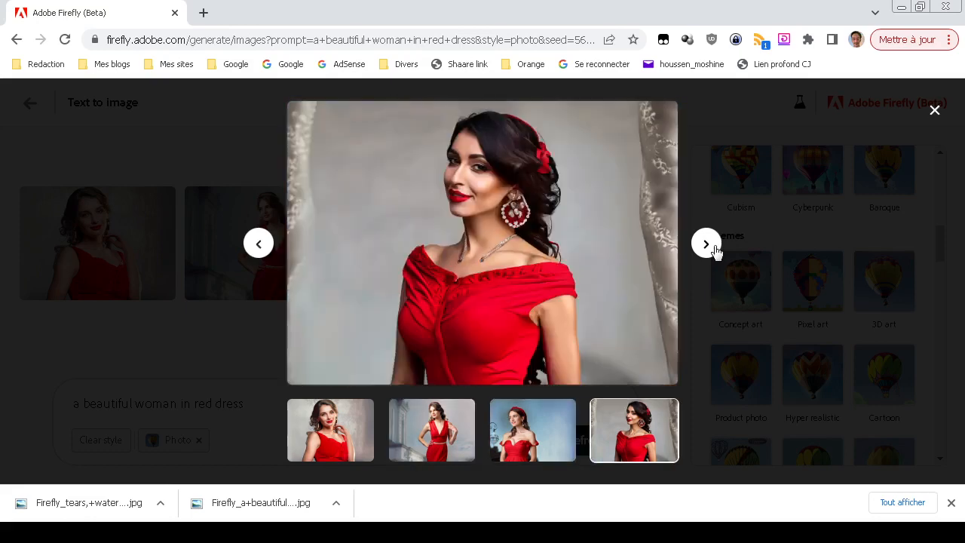
click(1, 368)
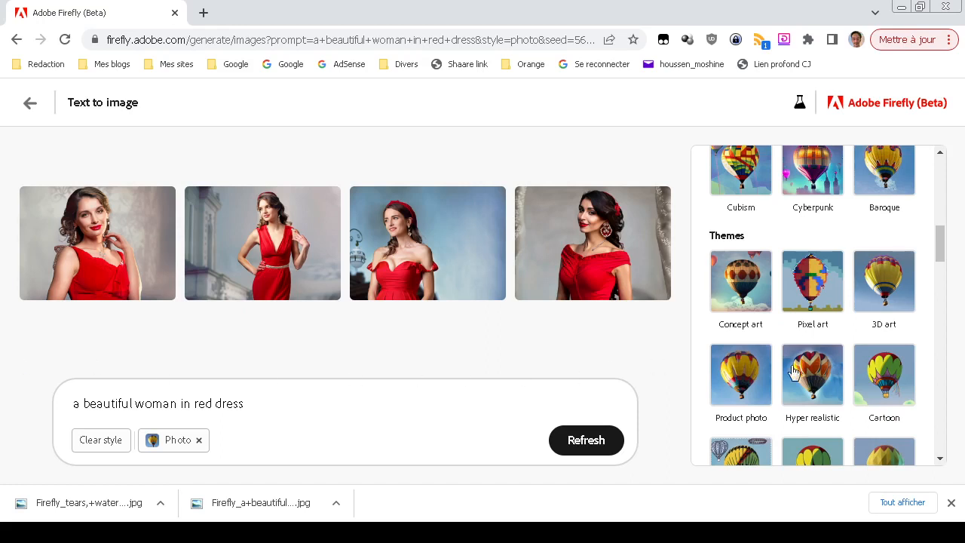
Examine the styles offered under Movements, Themes, Techniques, Effects, Materials and Concepts
scroll(761, 331, down, 1)
scroll(761, 328, up, 3)
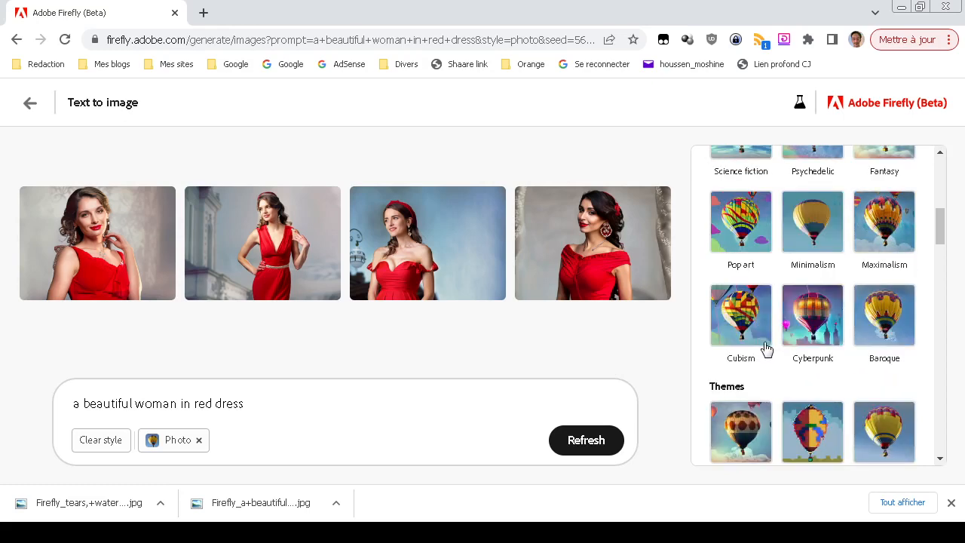
scroll(767, 347, up, 1)
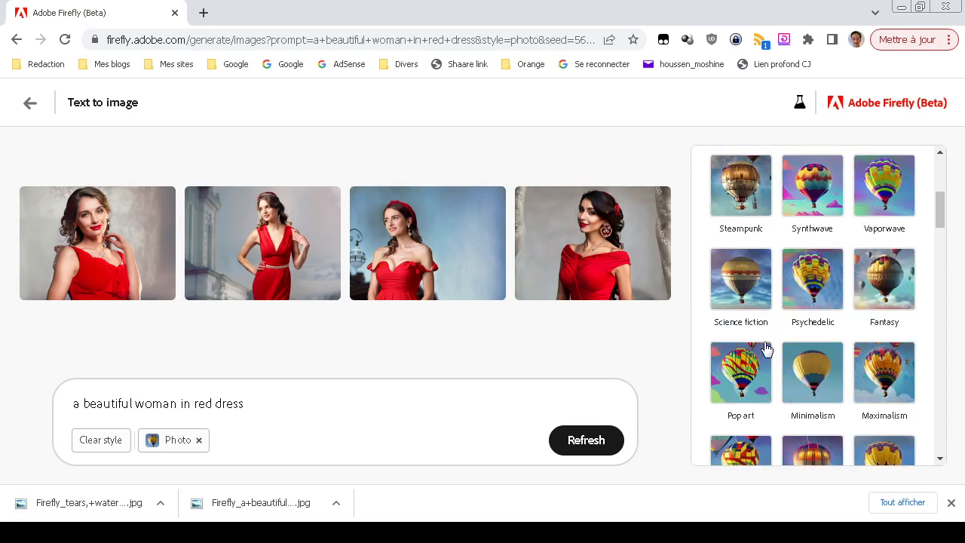
scroll(767, 347, up, 2)
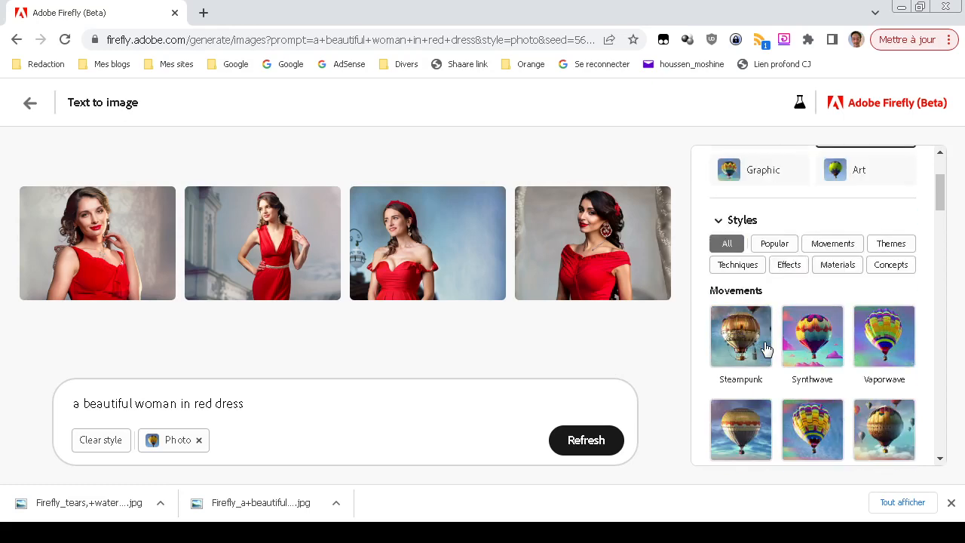
scroll(767, 347, down, 3)
scroll(766, 348, down, 4)
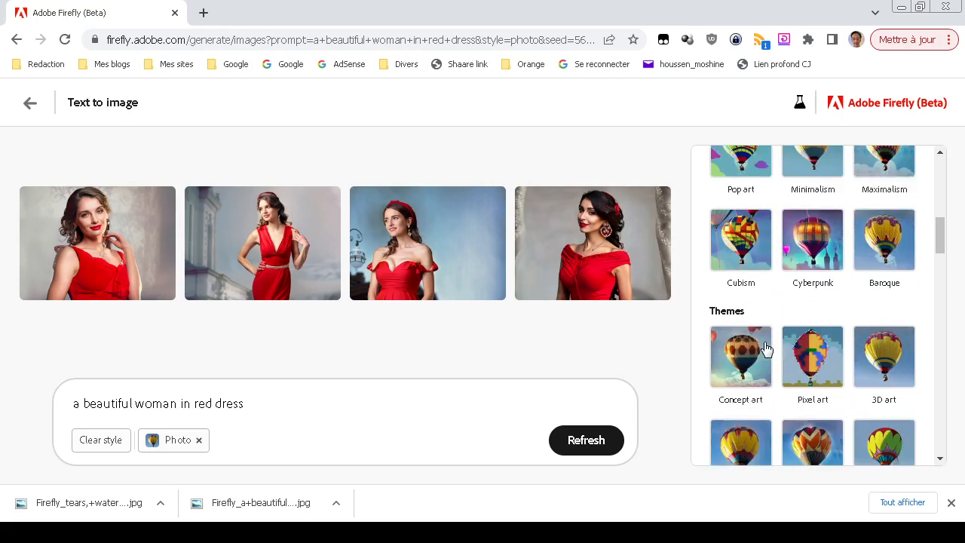
scroll(767, 348, down, 1)
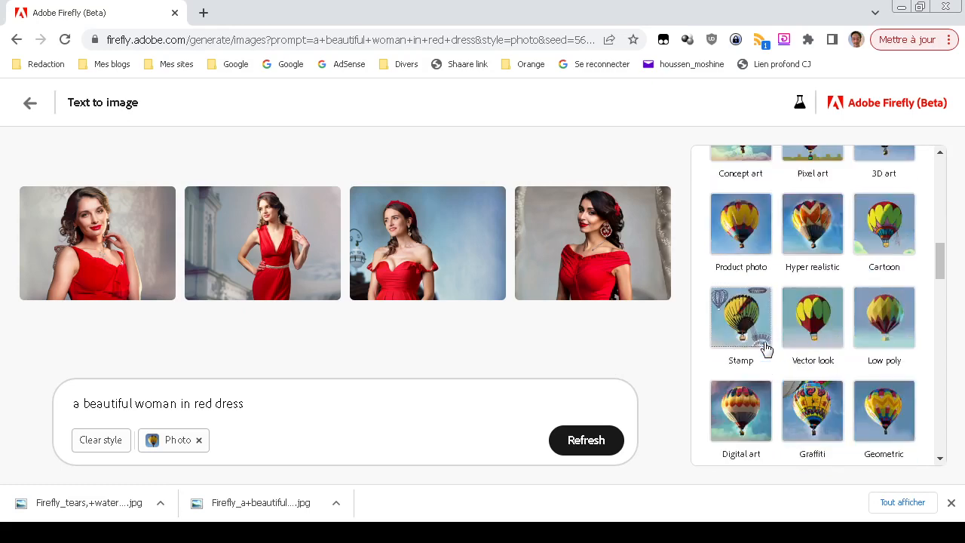
scroll(766, 347, down, 2)
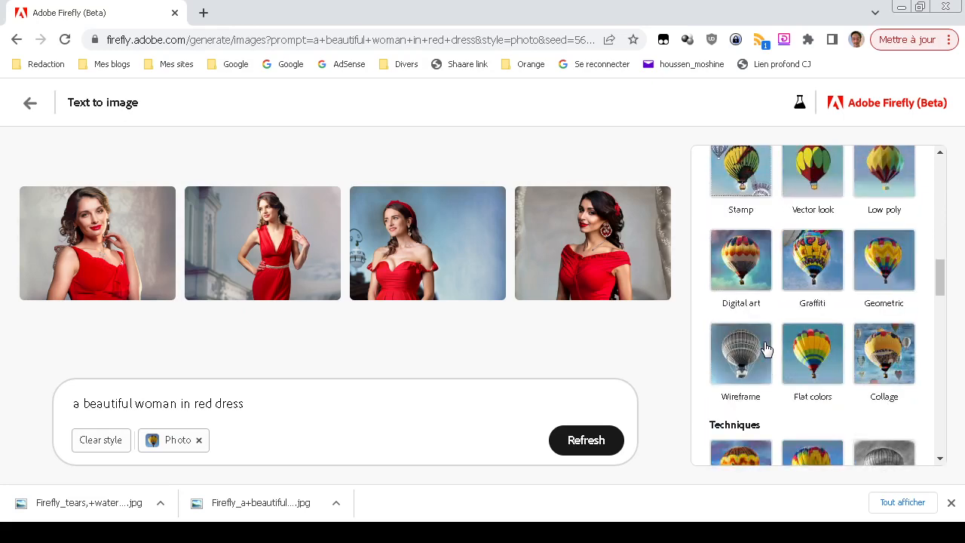
scroll(767, 348, down, 1)
scroll(767, 348, down, 2)
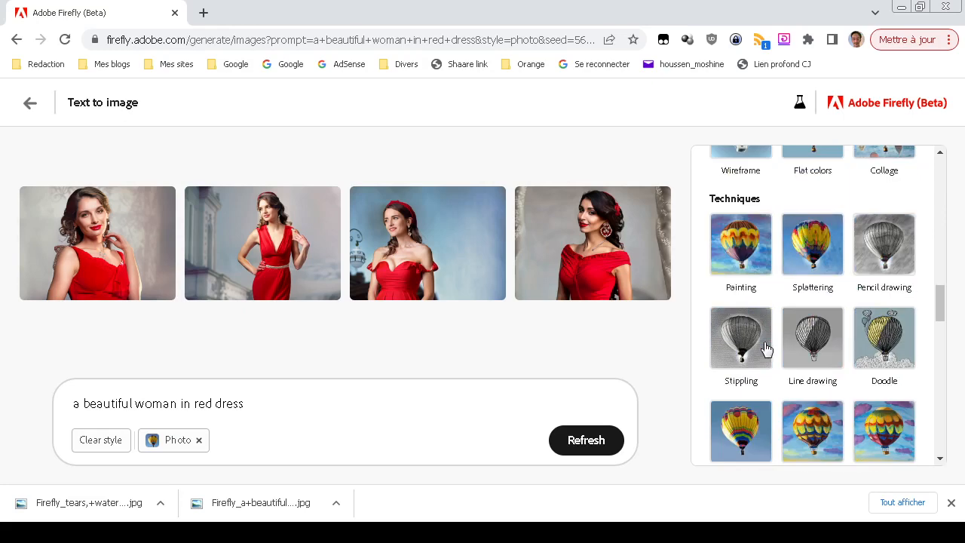
scroll(766, 348, down, 2)
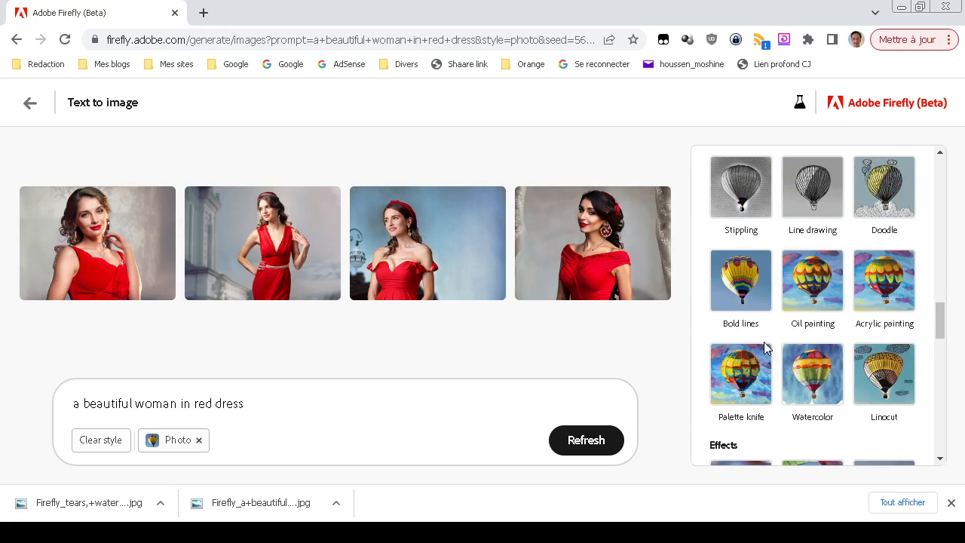
scroll(765, 347, down, 4)
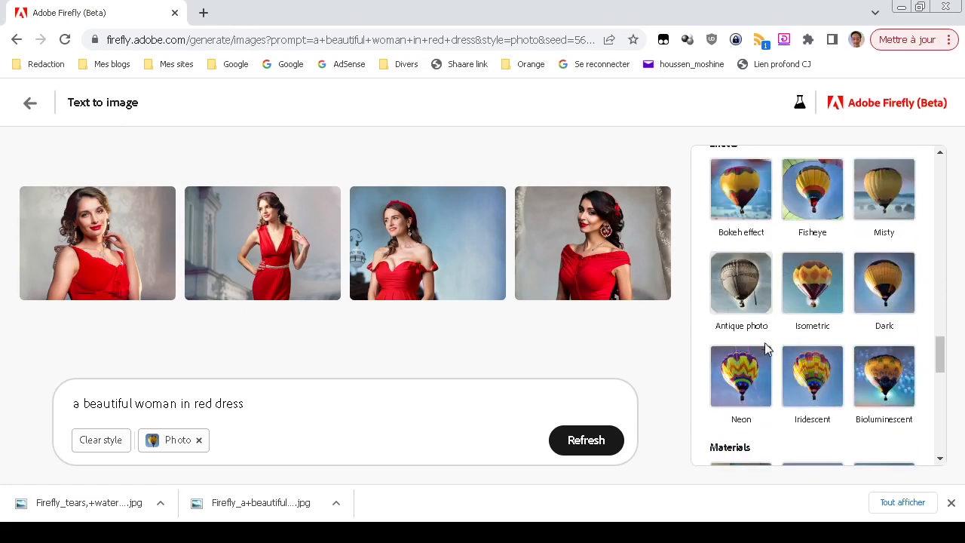
scroll(765, 348, down, 5)
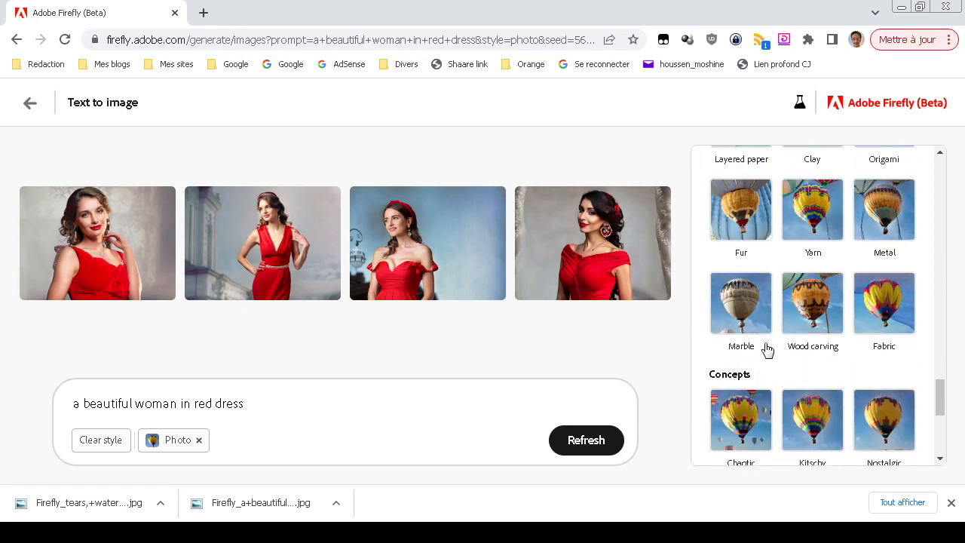
scroll(767, 348, up, 20)
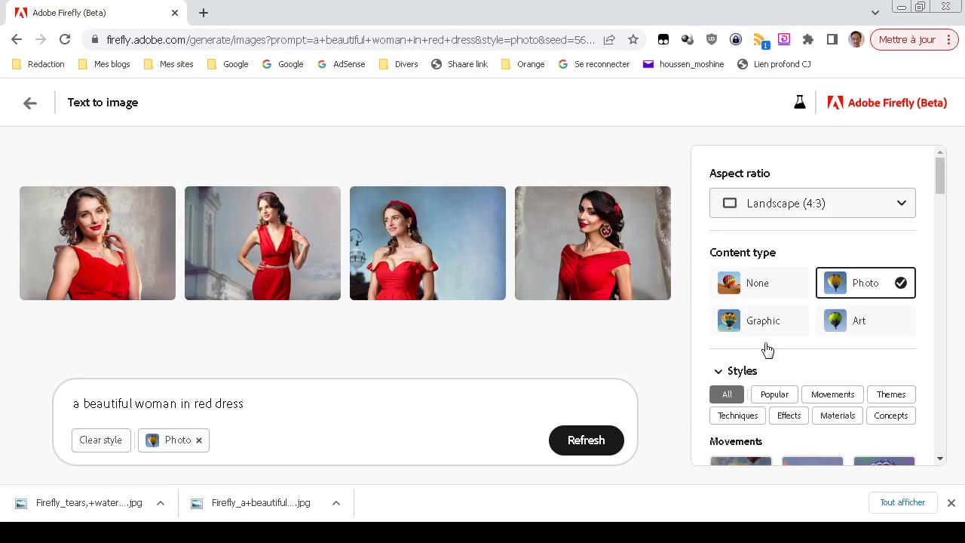
Add the Fantasy style from Movements and the Hyper realistic style from Themes to the prompt
scroll(767, 347, down, 3)
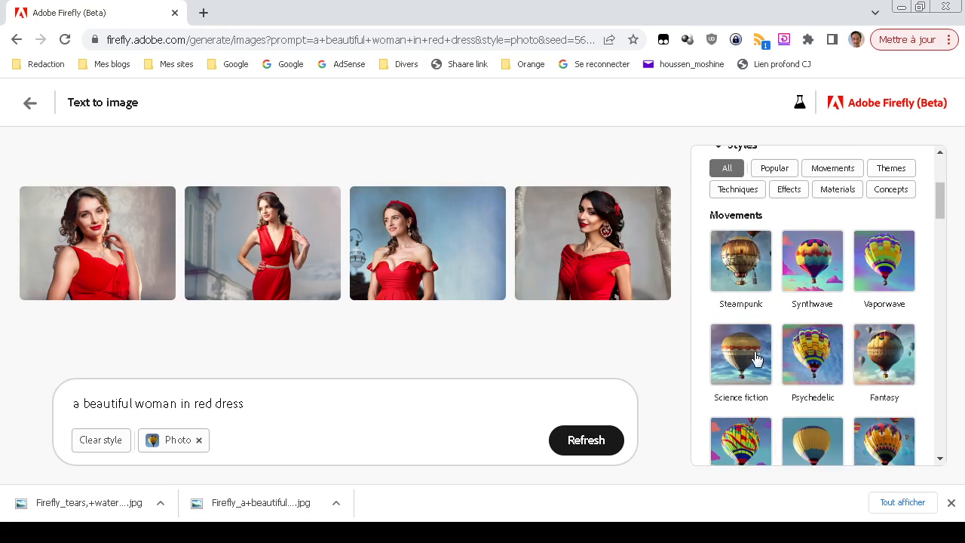
scroll(757, 357, down, 1)
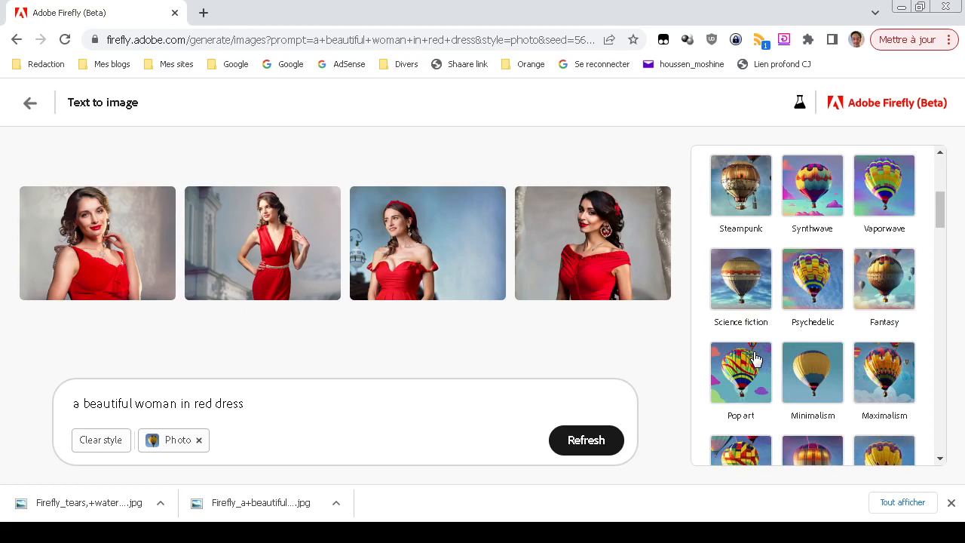
click(889, 294)
scroll(852, 347, down, 1)
scroll(852, 347, down, 1)
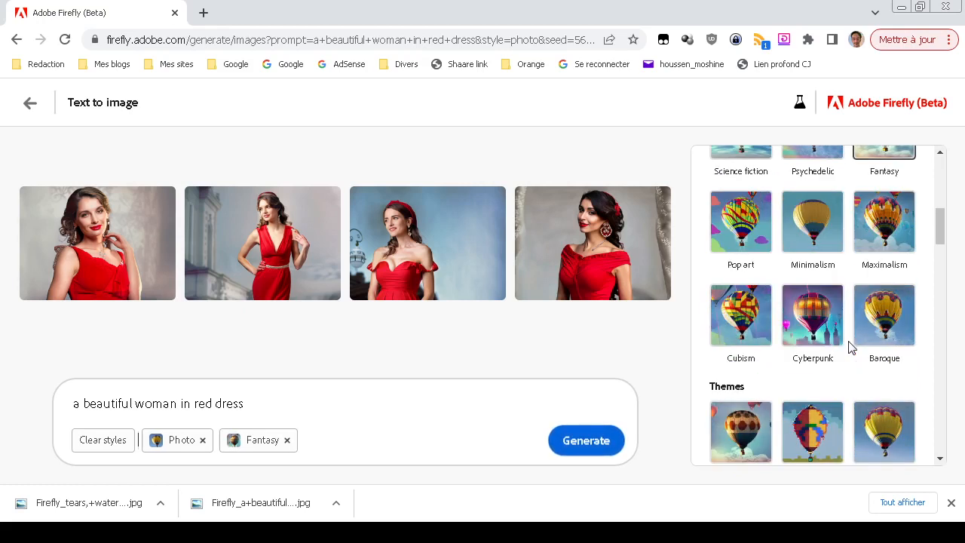
scroll(851, 346, down, 2)
scroll(851, 347, down, 1)
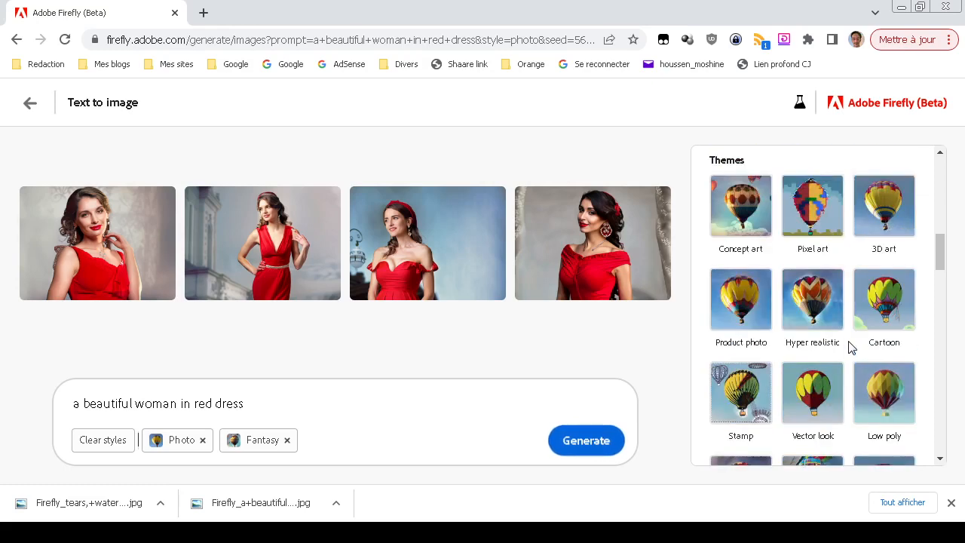
click(816, 304)
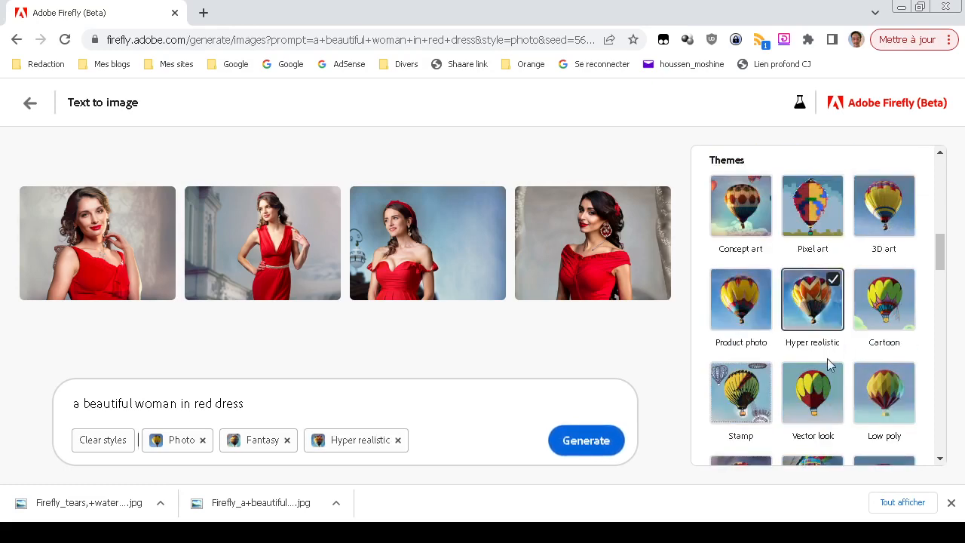
Look through the Techniques, Effects and Materials styles and add the Beautiful style from Concepts to the prompt
scroll(827, 360, down, 2)
scroll(829, 365, down, 2)
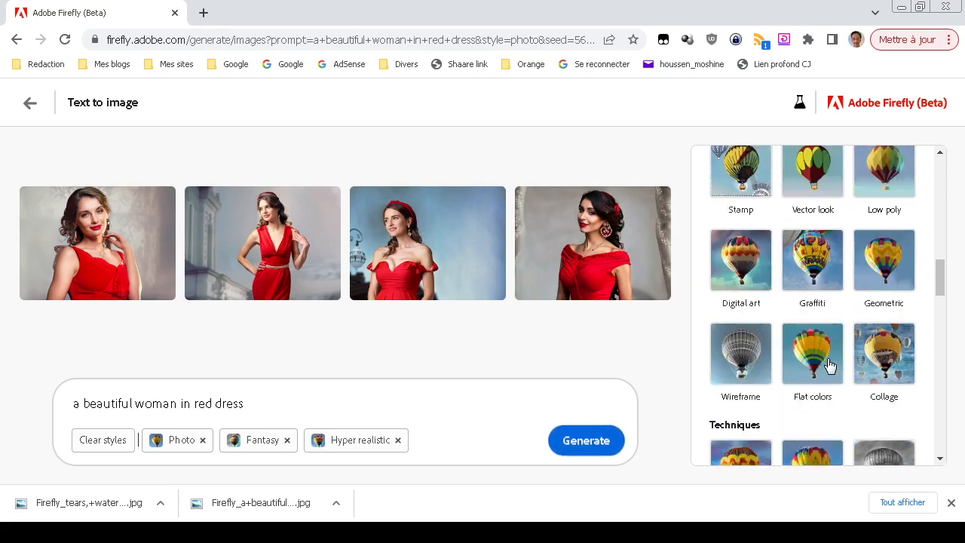
scroll(827, 360, down, 1)
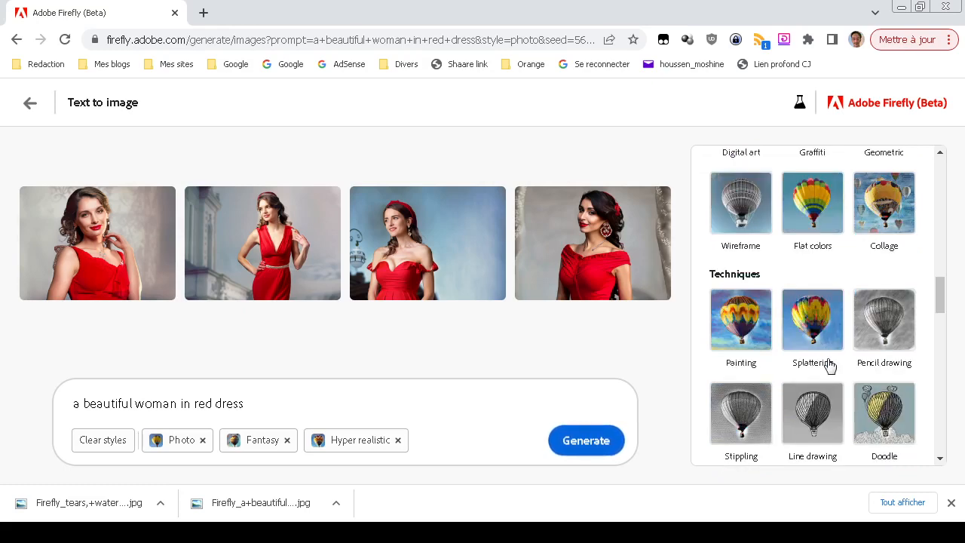
scroll(830, 364, down, 2)
scroll(829, 365, down, 2)
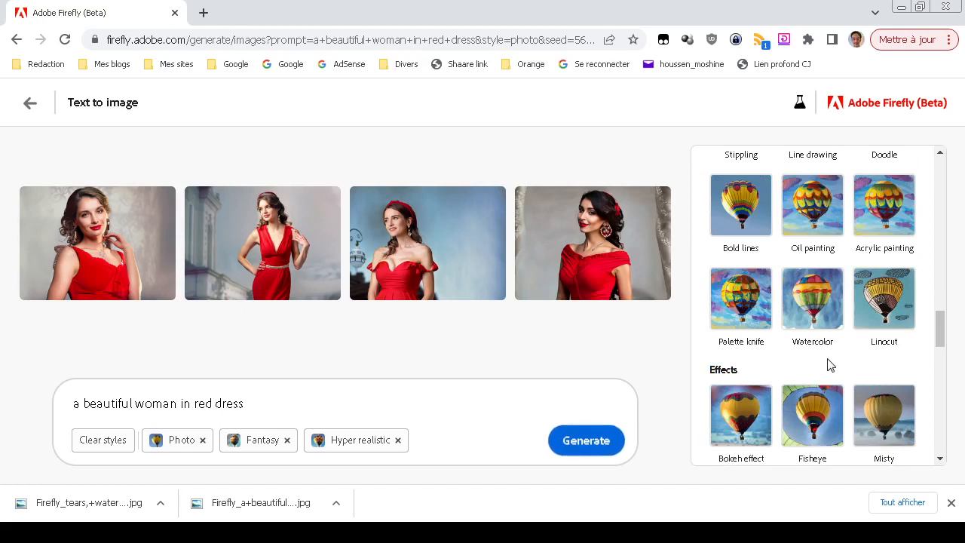
scroll(829, 364, down, 1)
scroll(829, 364, down, 1)
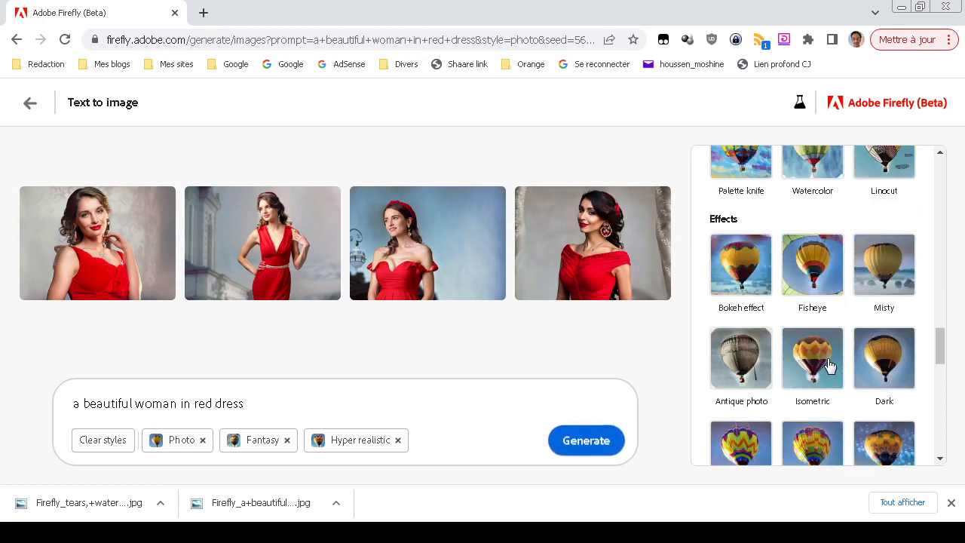
scroll(829, 365, down, 1)
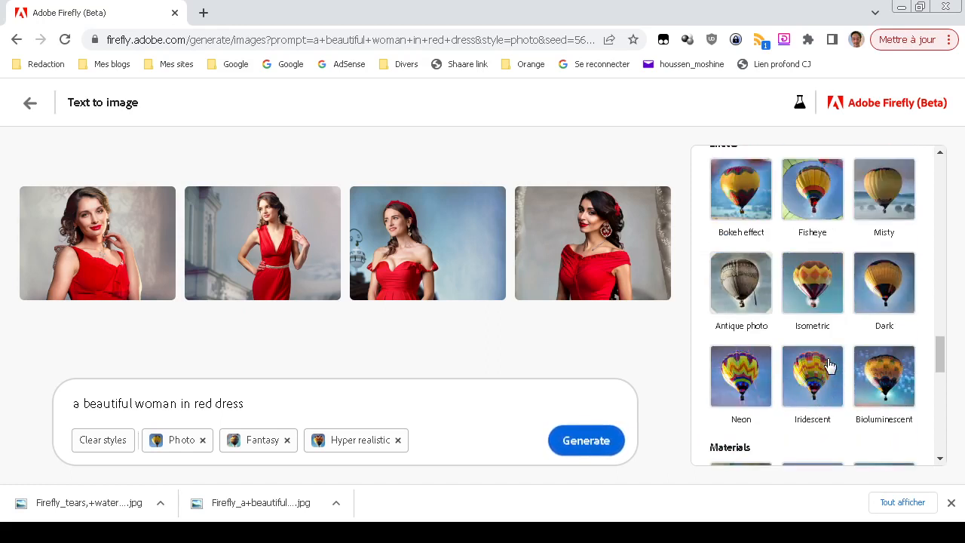
scroll(829, 365, up, 1)
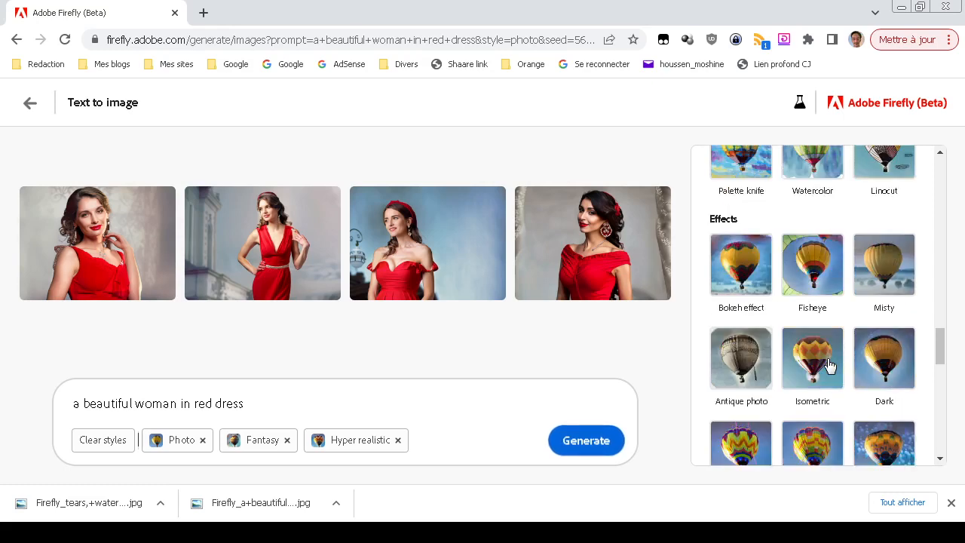
scroll(830, 365, up, 1)
scroll(829, 365, down, 5)
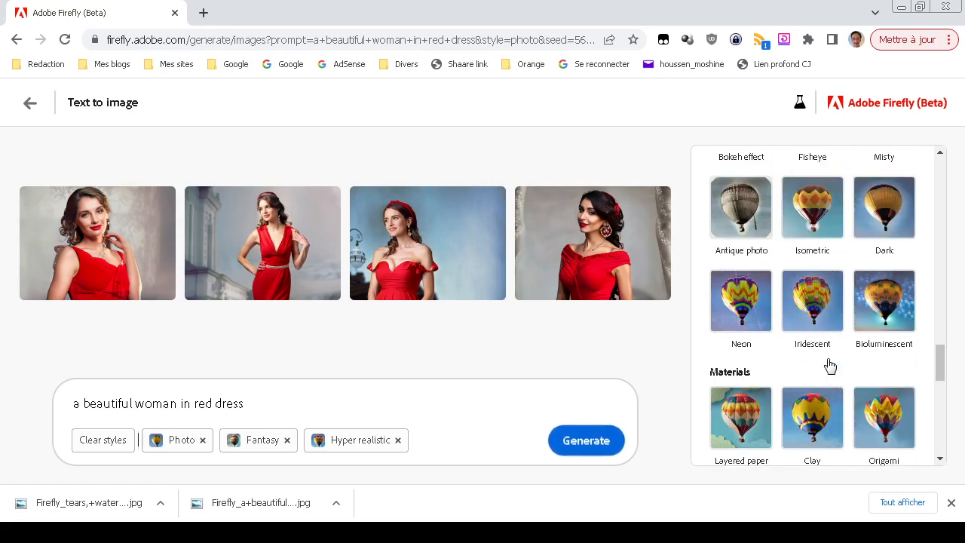
scroll(829, 365, down, 1)
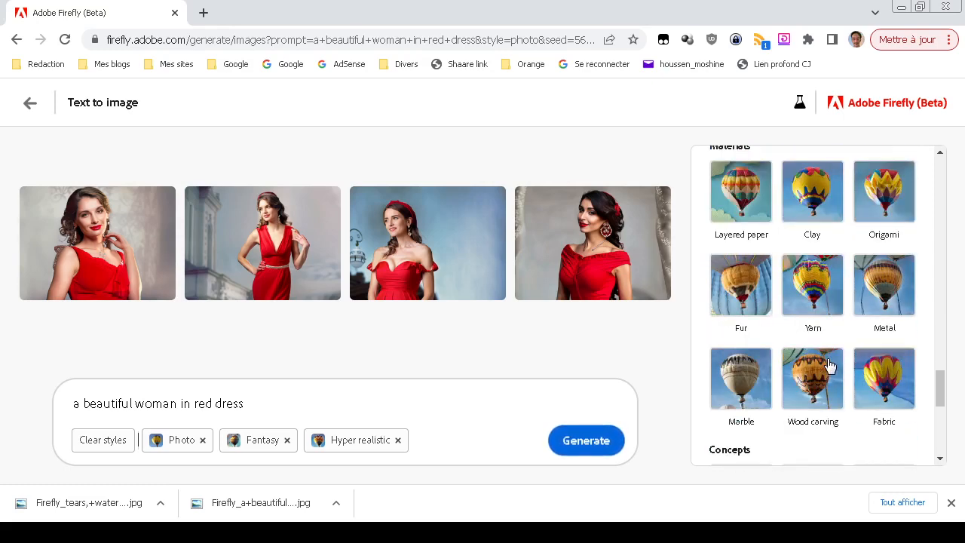
scroll(829, 365, down, 2)
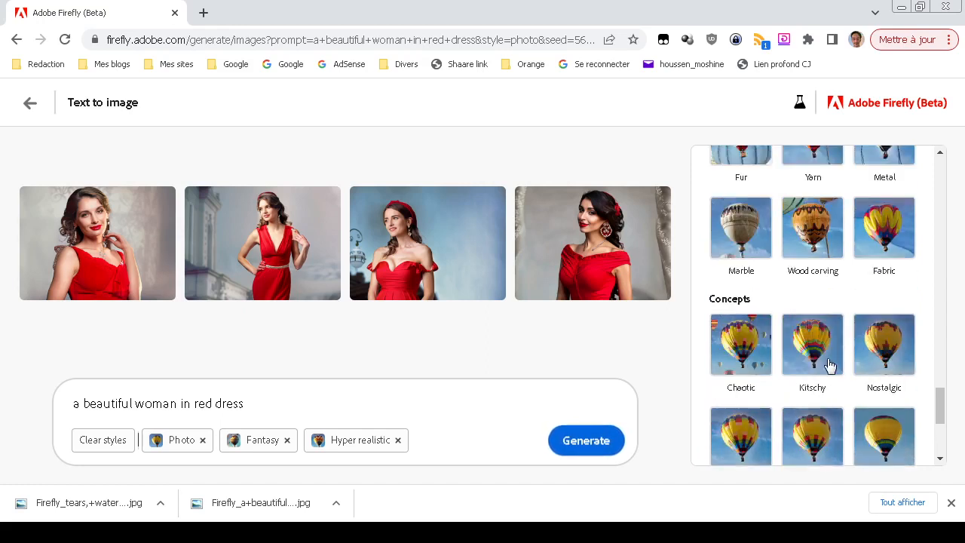
scroll(829, 364, down, 1)
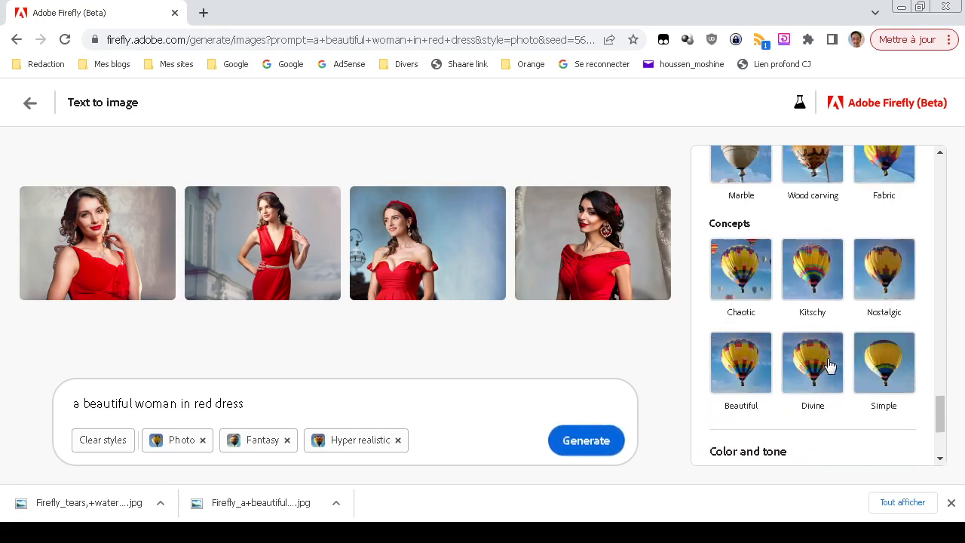
click(744, 368)
Set the color and tone to Warm tone and the lighting to Dramatic lighting
scroll(807, 400, down, 1)
scroll(803, 400, down, 2)
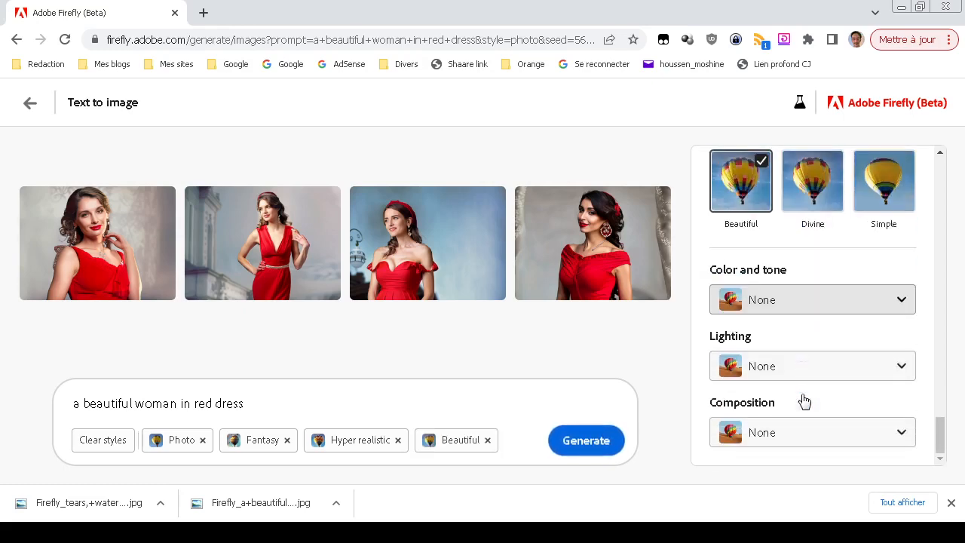
click(798, 296)
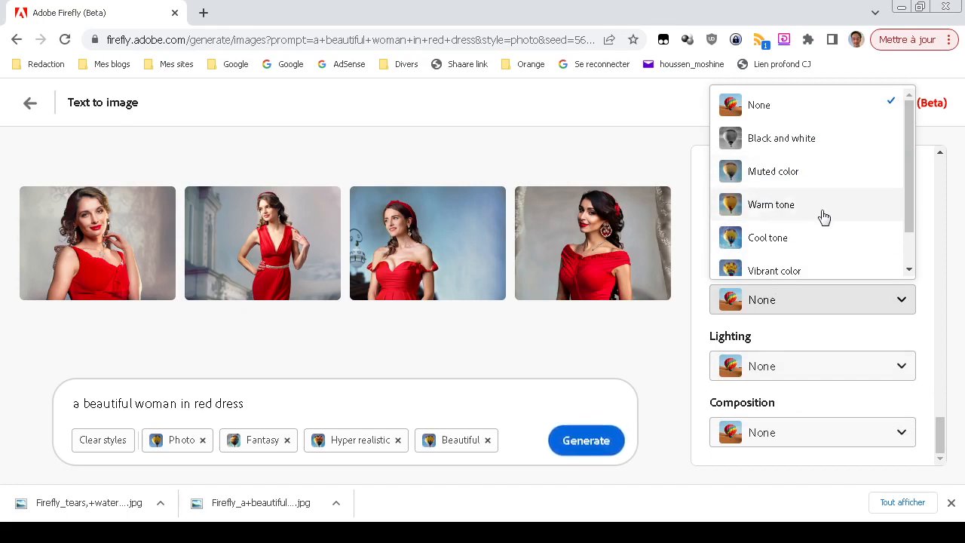
scroll(821, 216, down, 1)
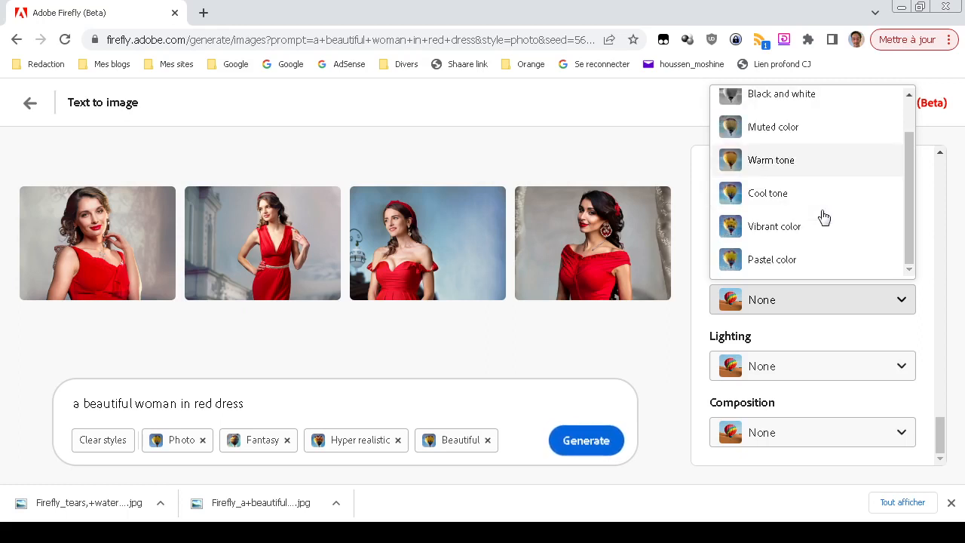
click(819, 160)
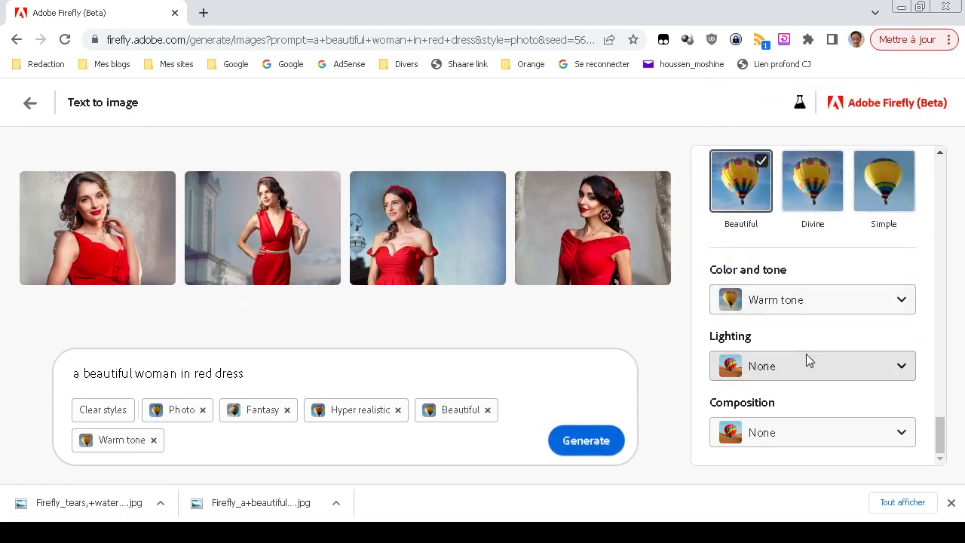
click(806, 357)
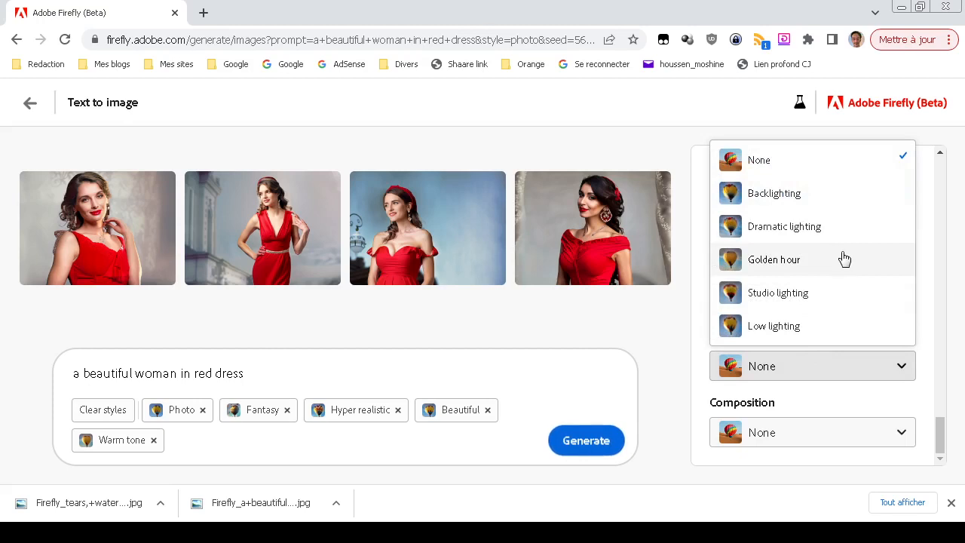
click(827, 228)
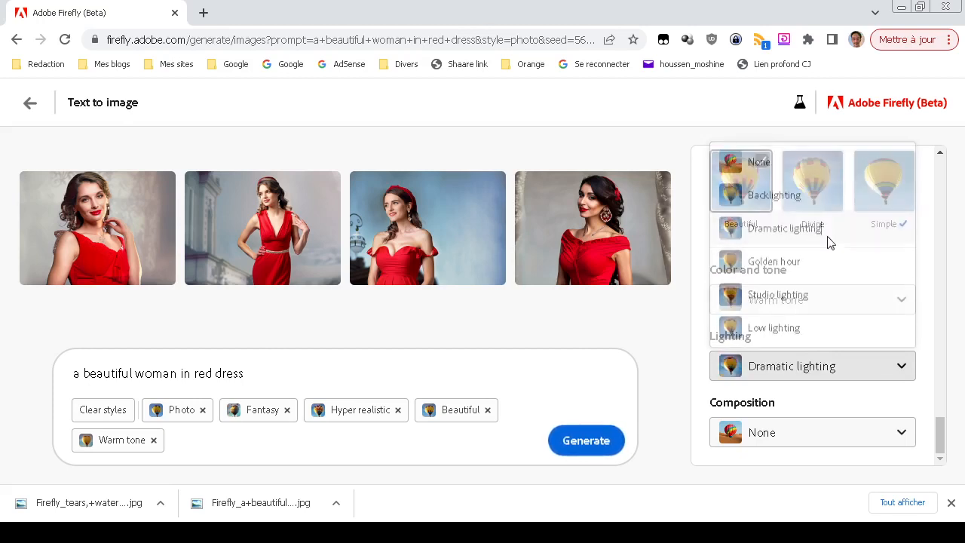
Set the composition to Close up and generate new images with all the chosen styles
click(806, 431)
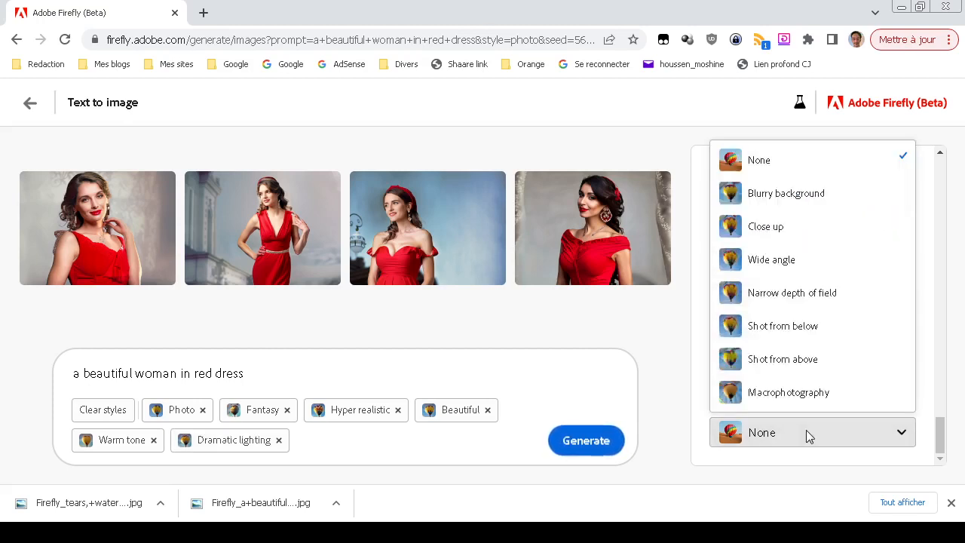
click(814, 223)
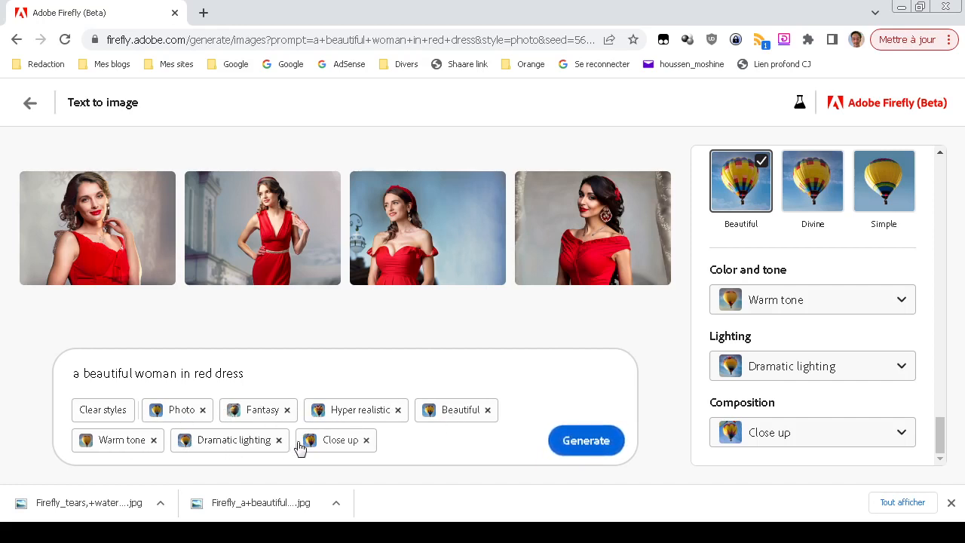
click(621, 445)
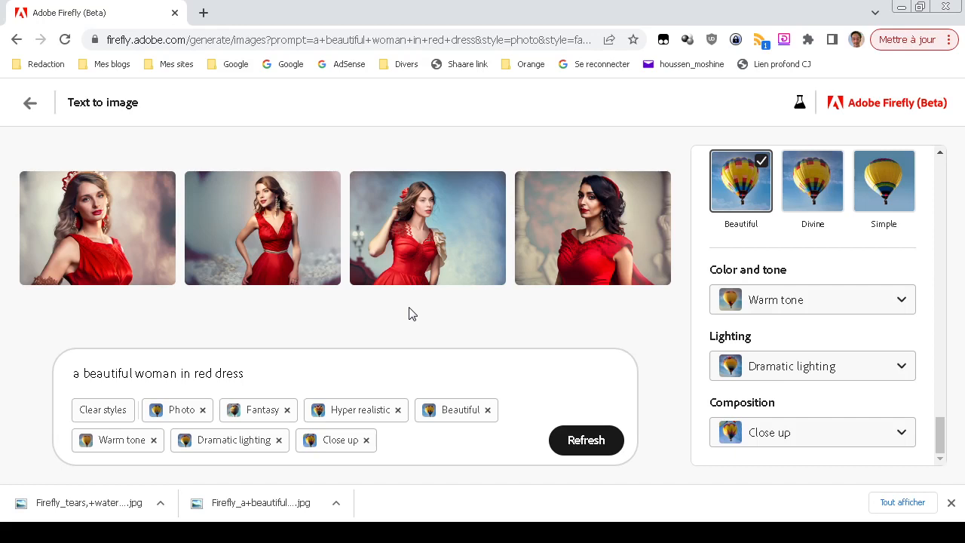
Copy the Firefly prompt, paste it over "dollar bill in fire" in Leonardo.ai's prompt, and generate the image
click(179, 366)
key(ctrl+a)
key(ctrl+c)
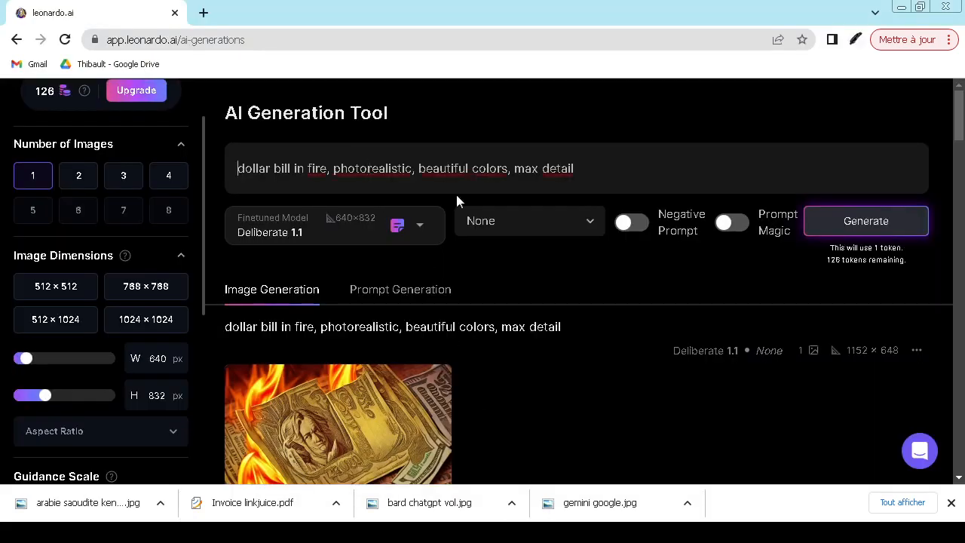
key(ctrl+shift+Right)
key(ctrl+shift+Right)
key(ctrl+shift+Right)
key(ctrl+shift+Right)
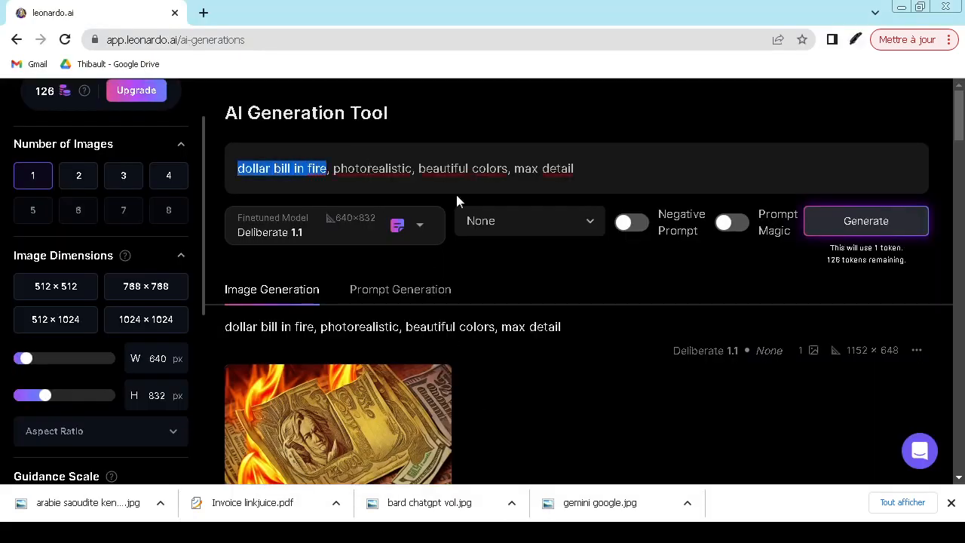
key(ctrl+v)
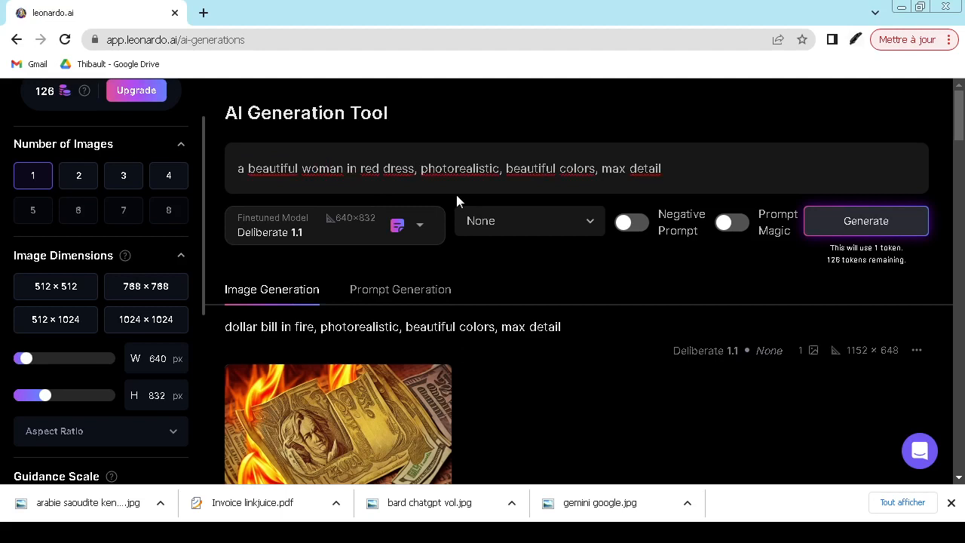
click(892, 220)
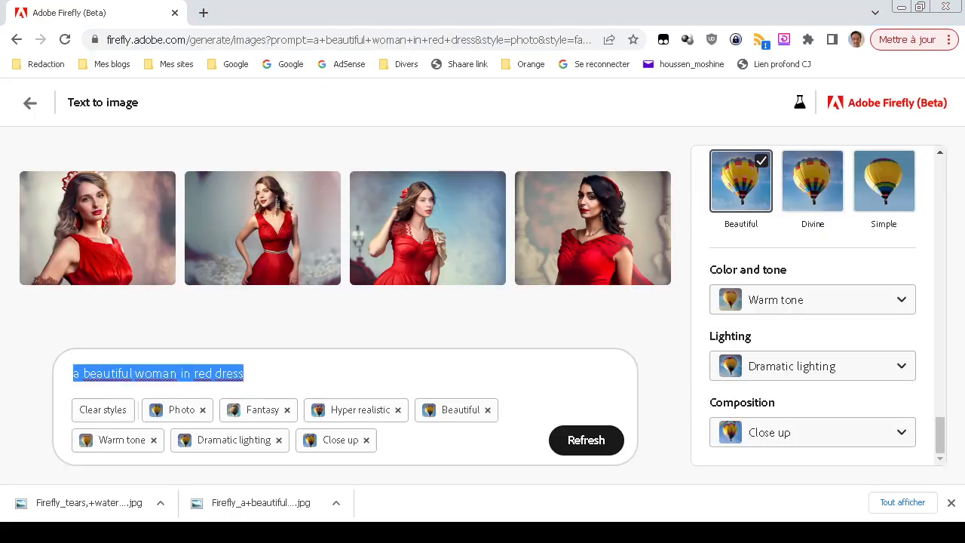
Switch back to Adobe Firefly and examine the four generated photos one by one at enlarged size
click(147, 260)
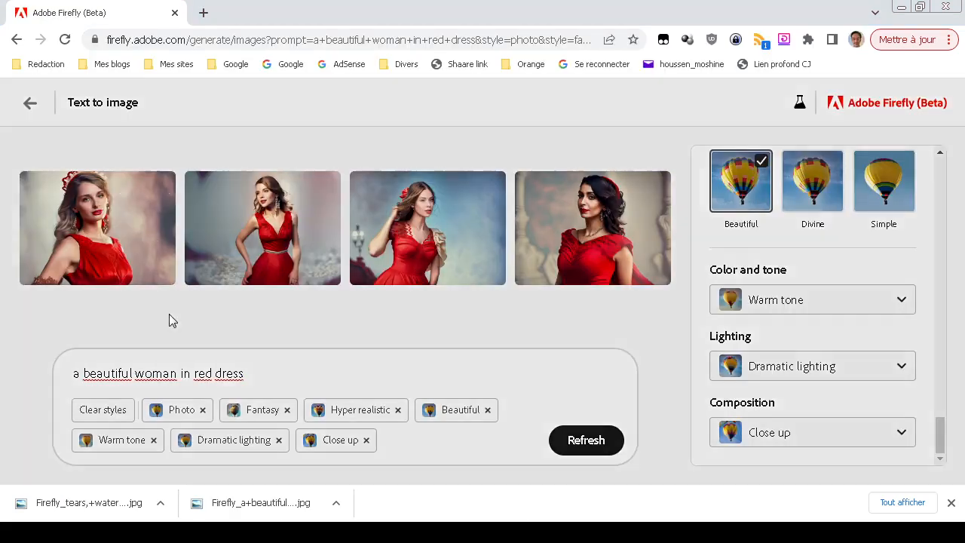
mouse_move(498, 187)
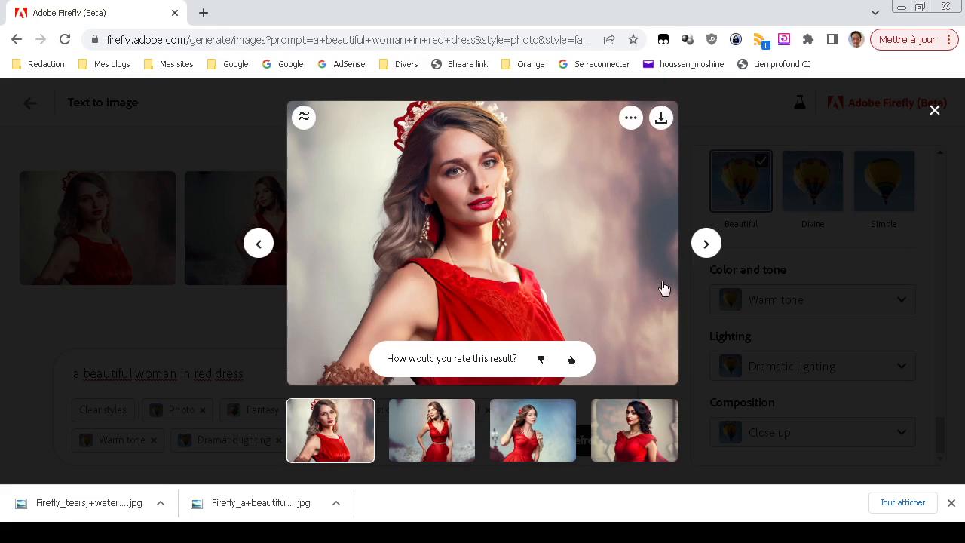
click(709, 245)
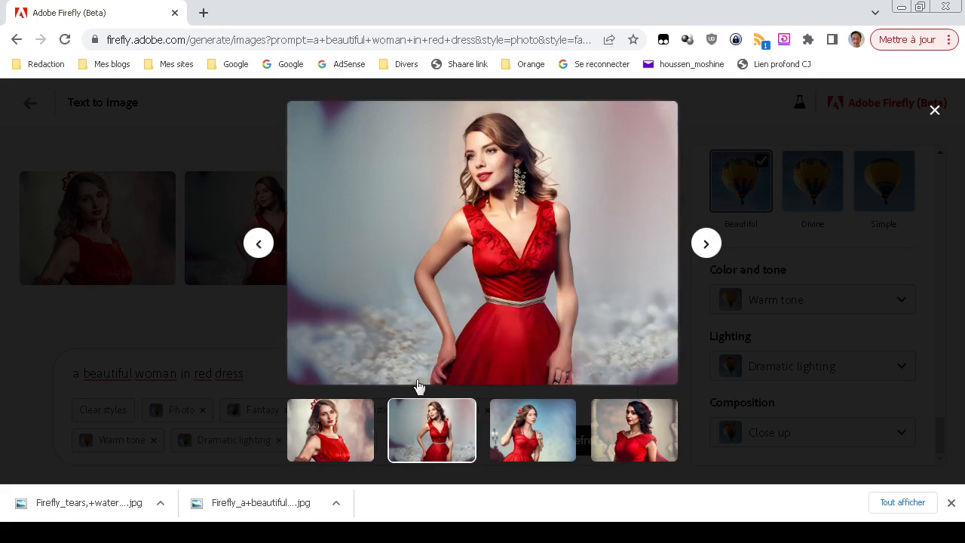
click(707, 244)
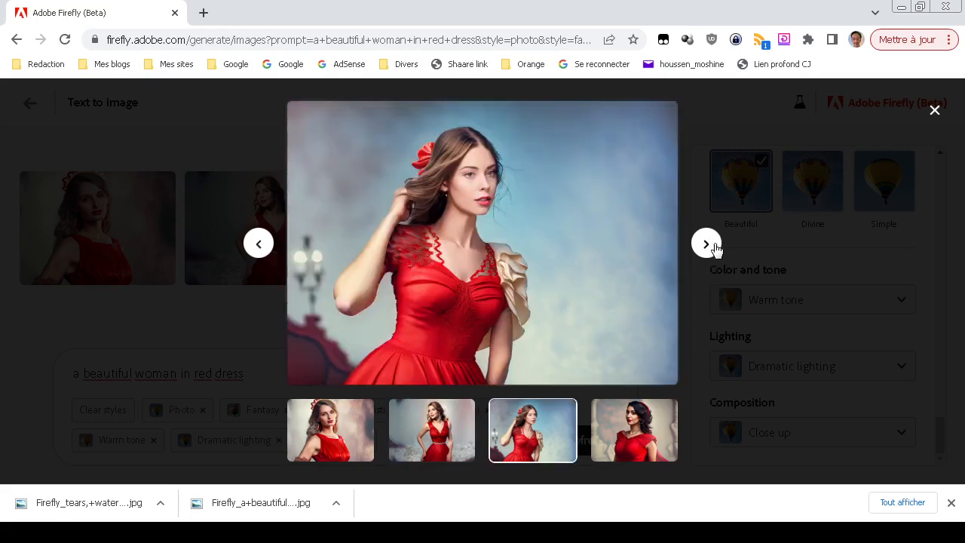
click(707, 245)
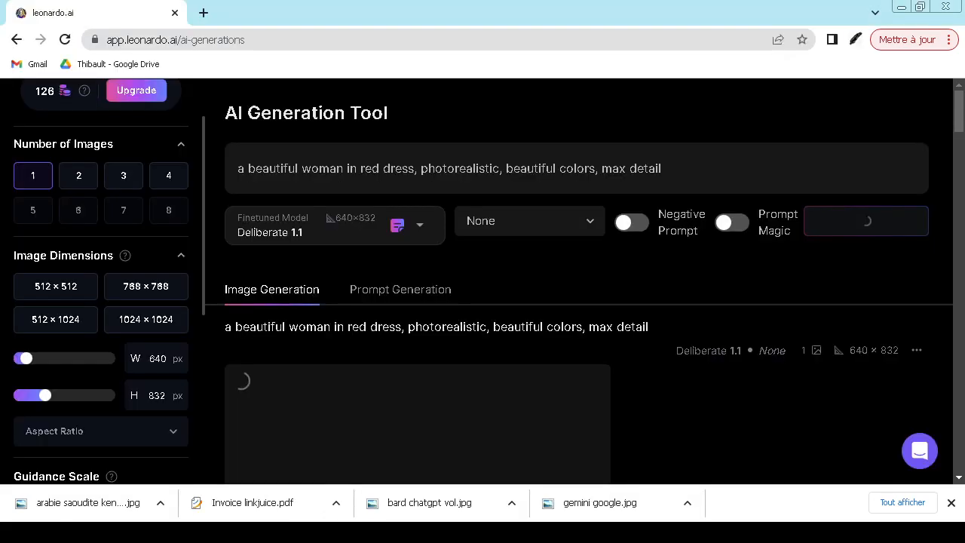
Switch to Leonardo.ai and examine the generated red dress portrait at enlarged size
scroll(558, 400, down, 3)
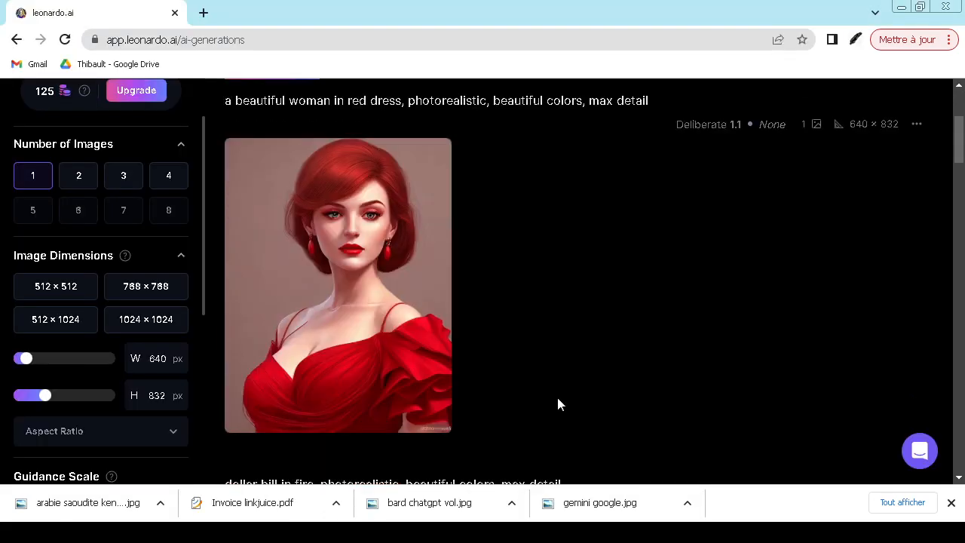
scroll(558, 399, up, 3)
scroll(558, 399, down, 3)
click(257, 168)
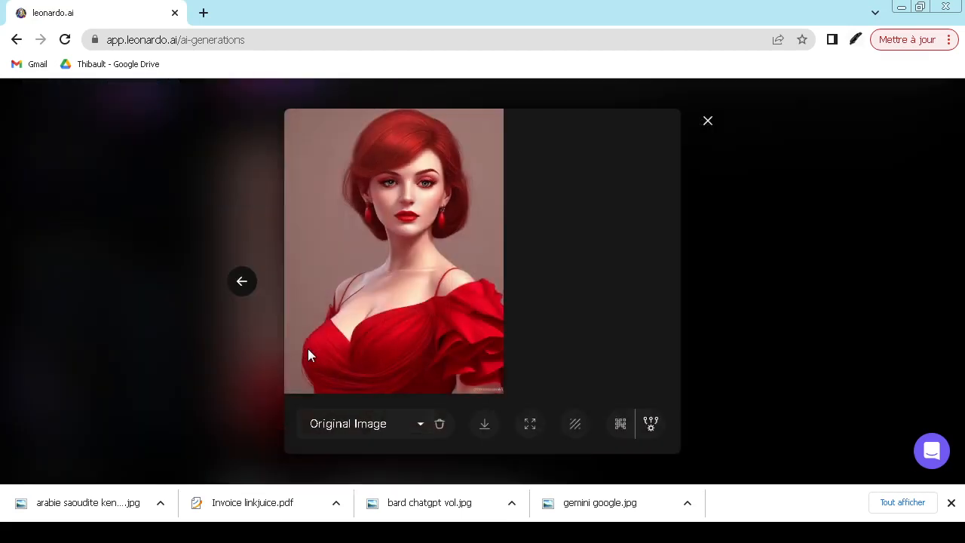
click(705, 123)
scroll(557, 391, down, 3)
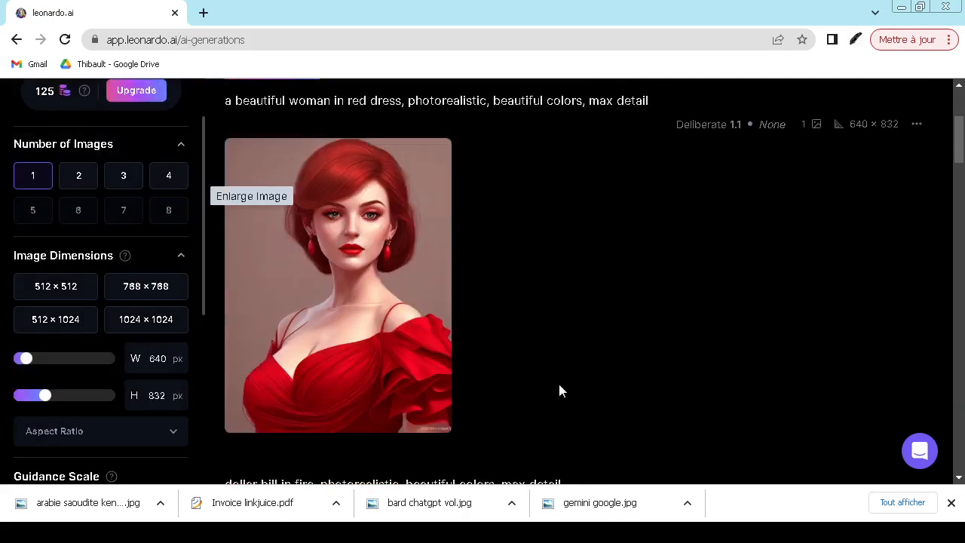
click(338, 251)
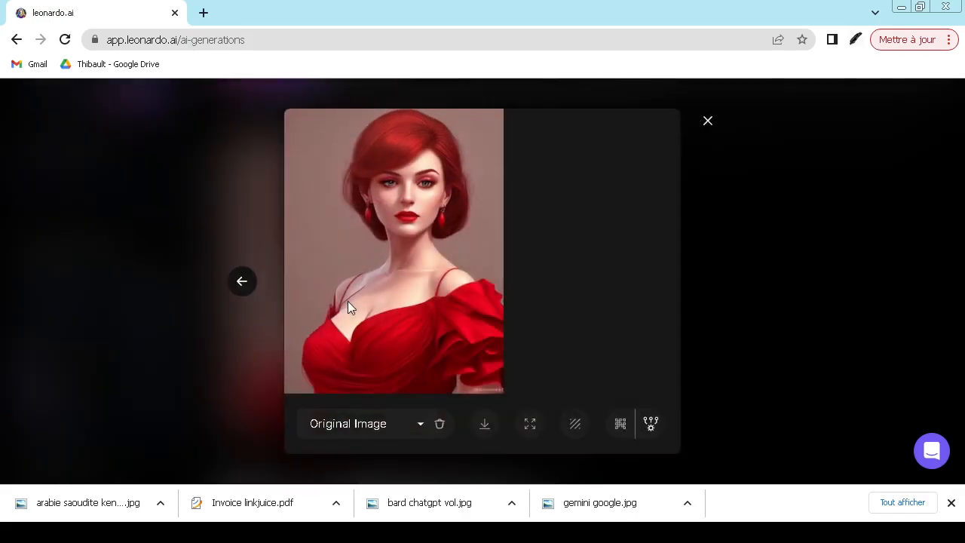
click(707, 121)
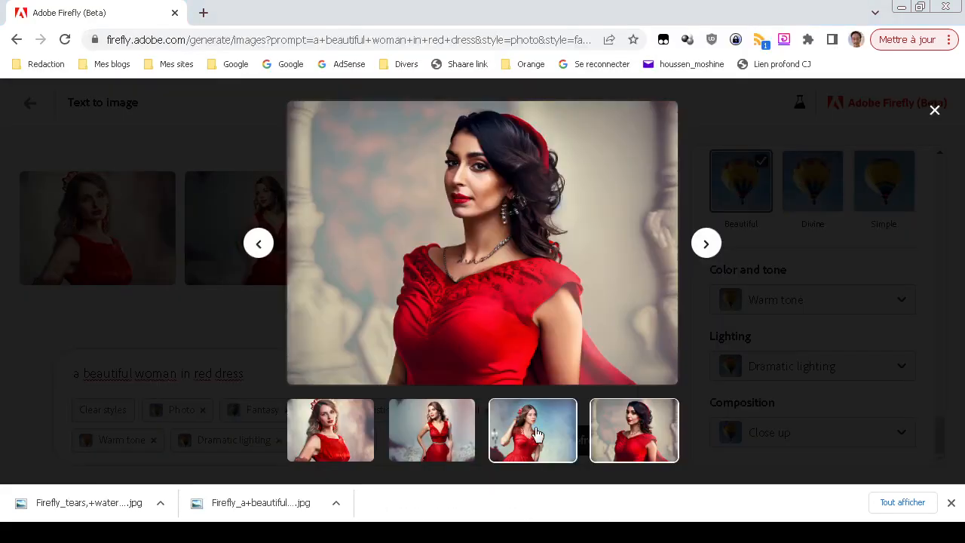
Switch back to Adobe Firefly, enlarge the first generated photo and look through its available options
click(641, 226)
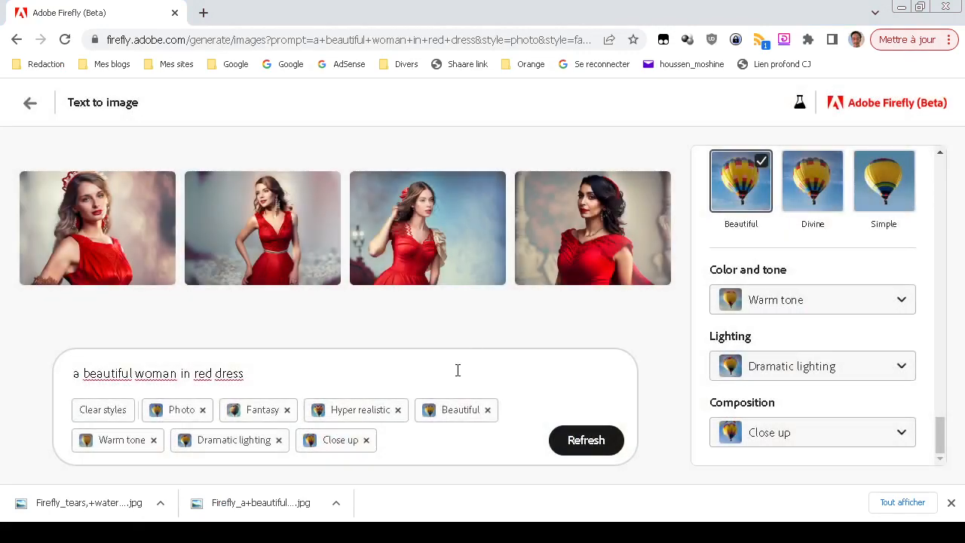
click(105, 235)
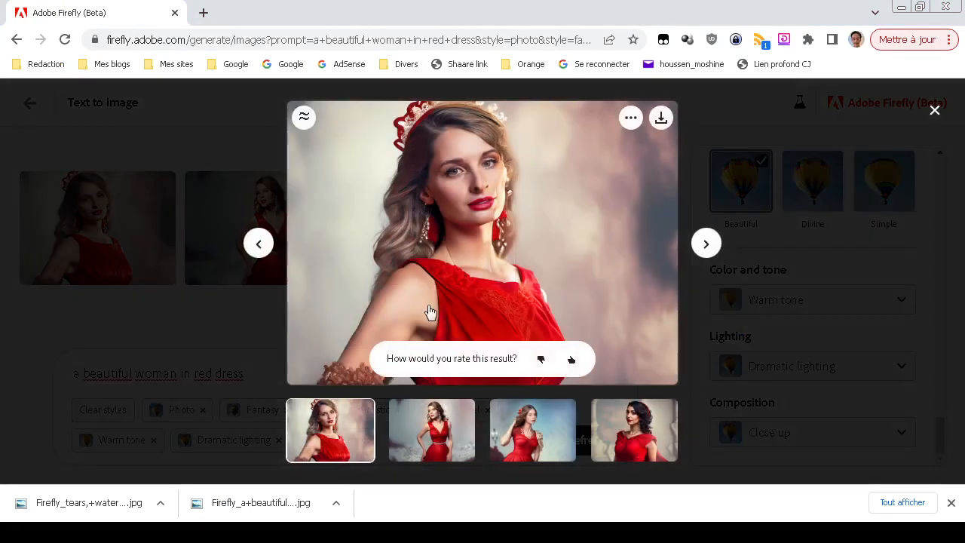
click(629, 121)
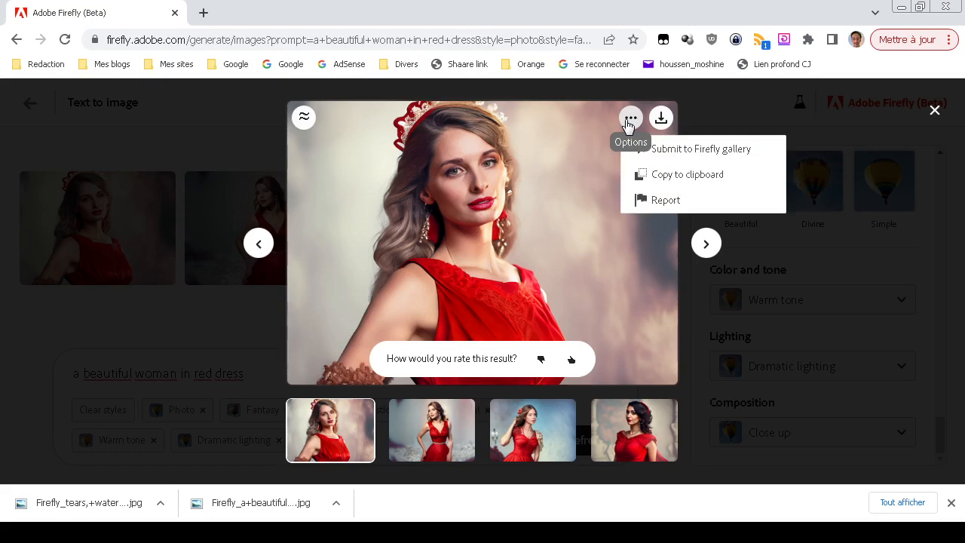
click(3, 204)
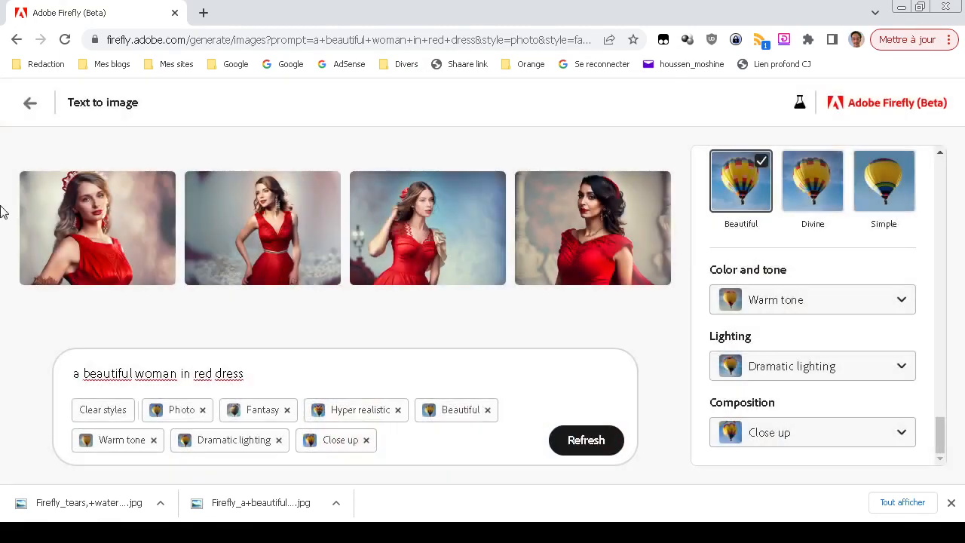
Use the first photo as reference image, shift the influence slightly from prompt towards reference image, and regenerate the results
click(129, 188)
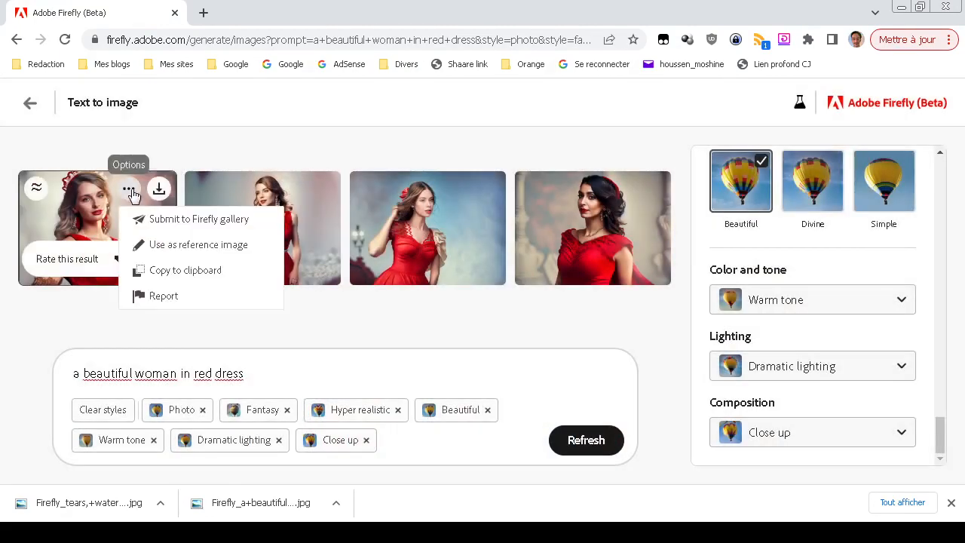
click(155, 246)
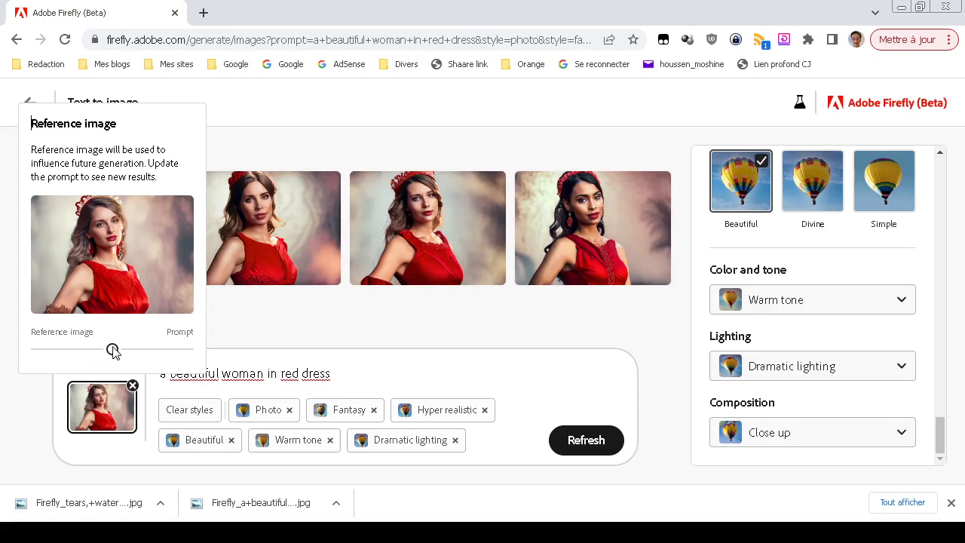
drag(112, 350, 96, 350)
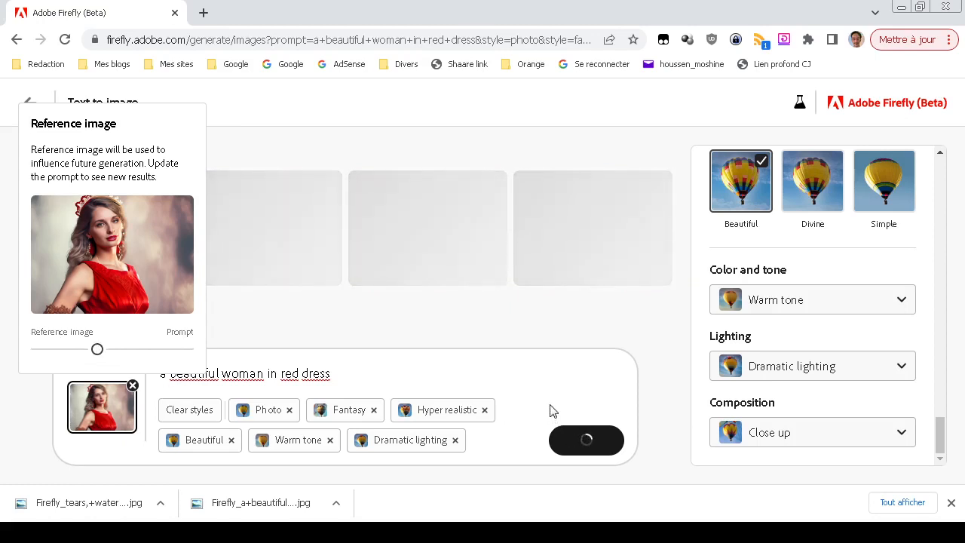
click(3, 446)
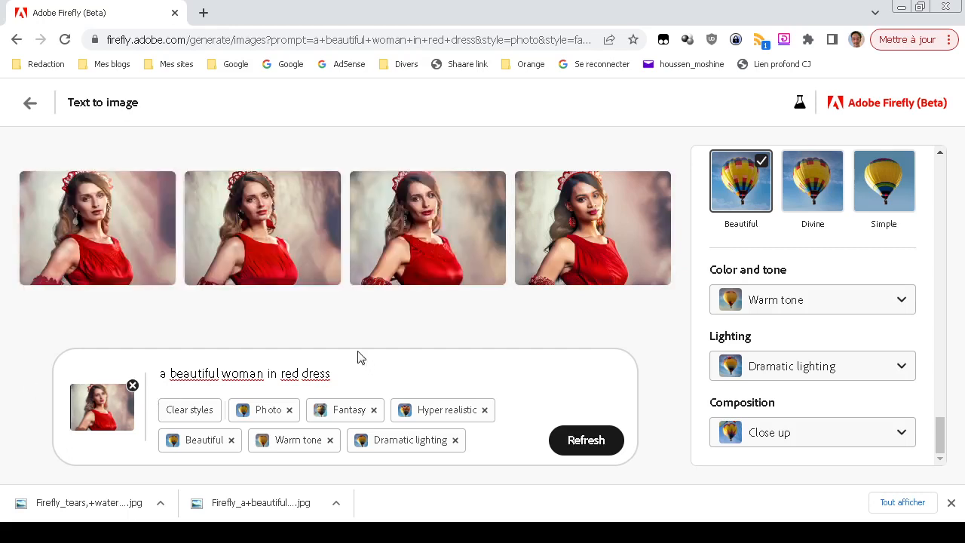
Enlarge the second photo generated from the reference image and download it
click(273, 221)
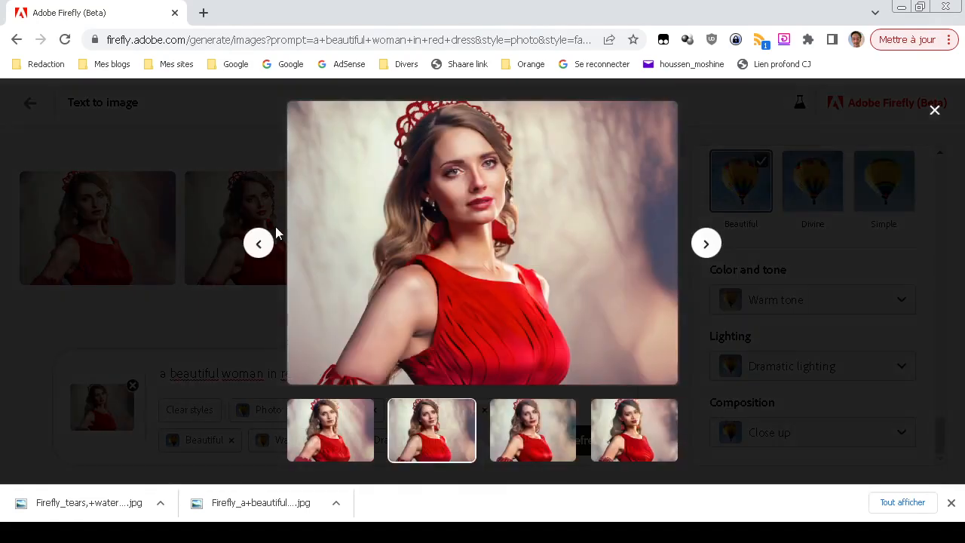
mouse_move(628, 143)
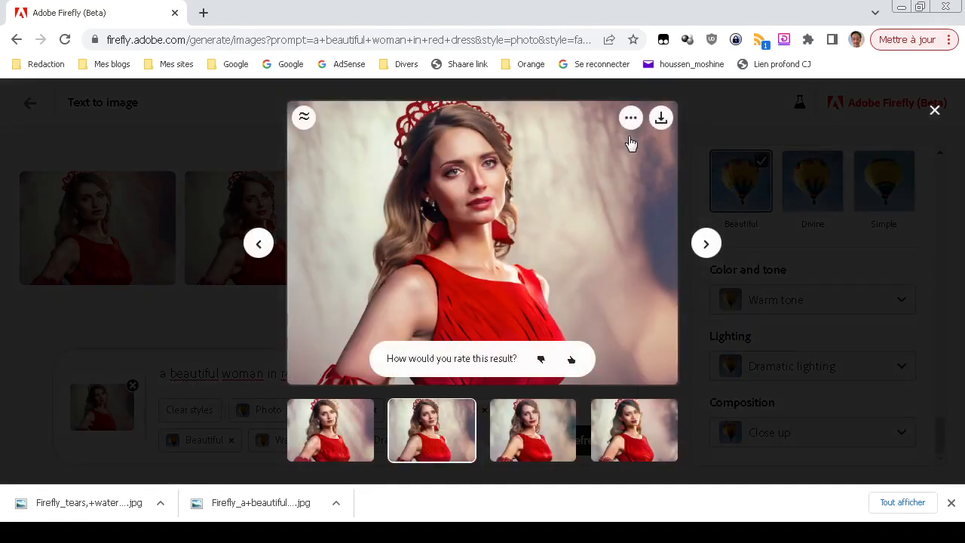
click(661, 119)
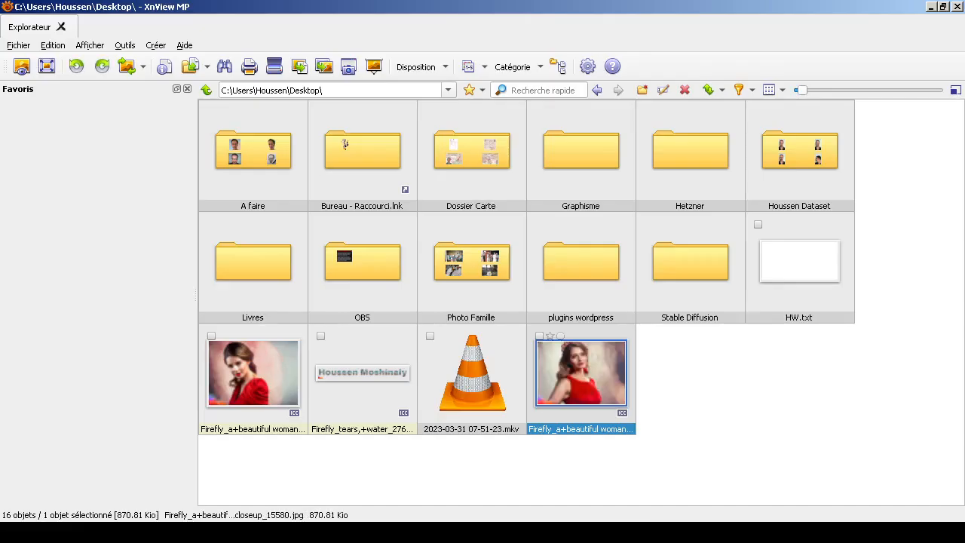
Open the downloaded Firefly photo in XnView MP and examine the face, hair and neck details up close
key(Return)
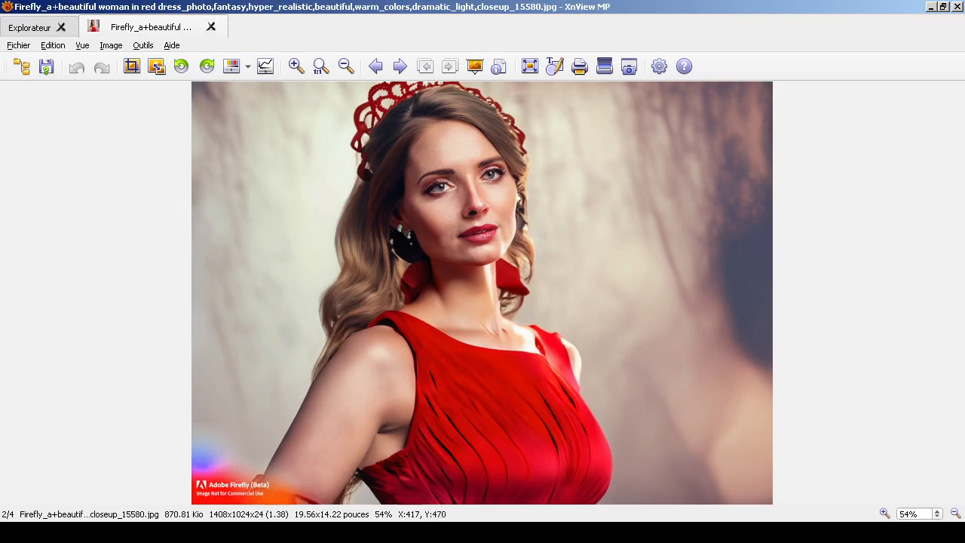
scroll(474, 255, up, 5)
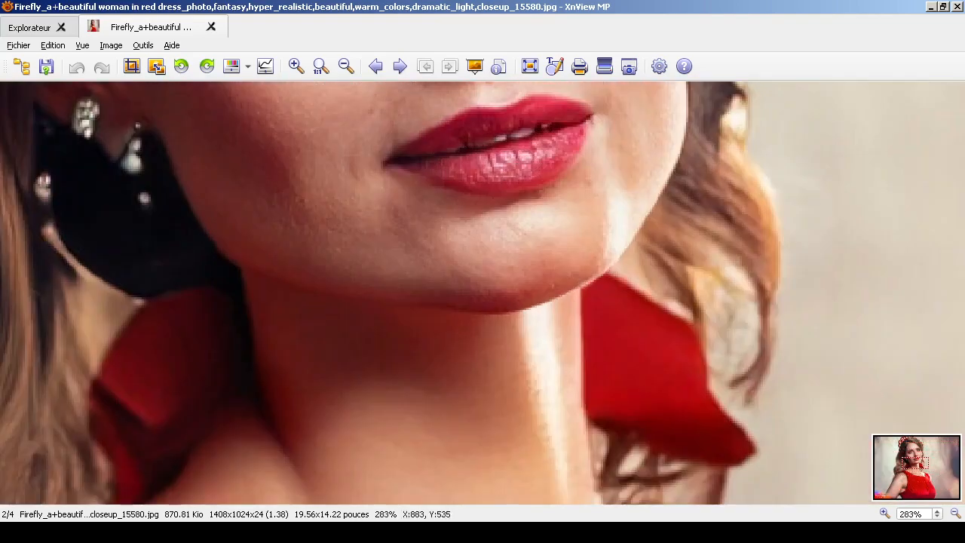
scroll(483, 294, up, 5)
scroll(483, 294, up, 3)
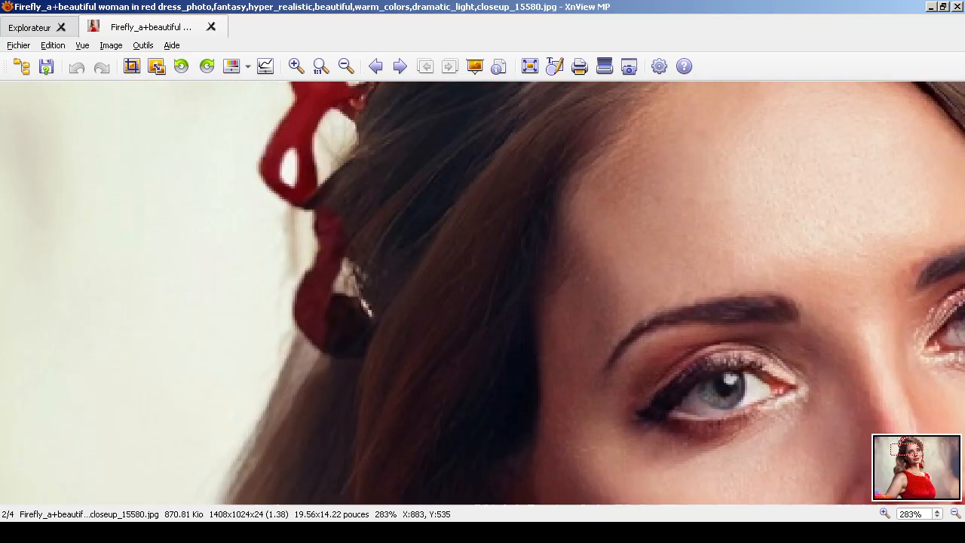
scroll(483, 294, down, 3)
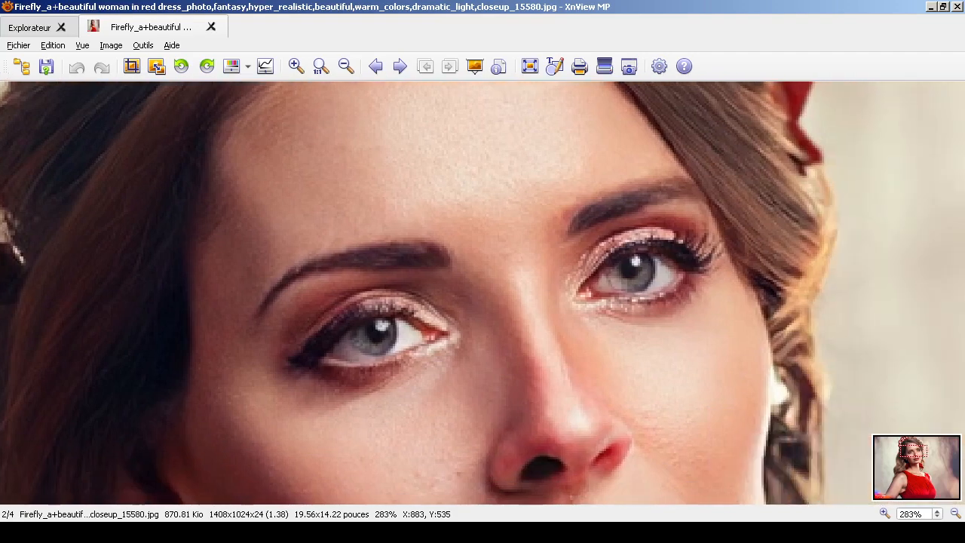
scroll(483, 294, down, 4)
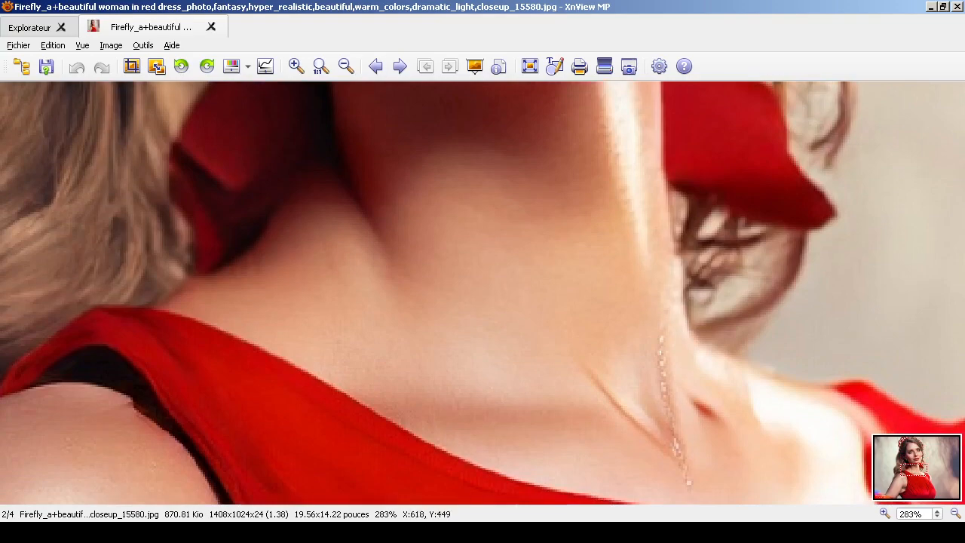
key(Escape)
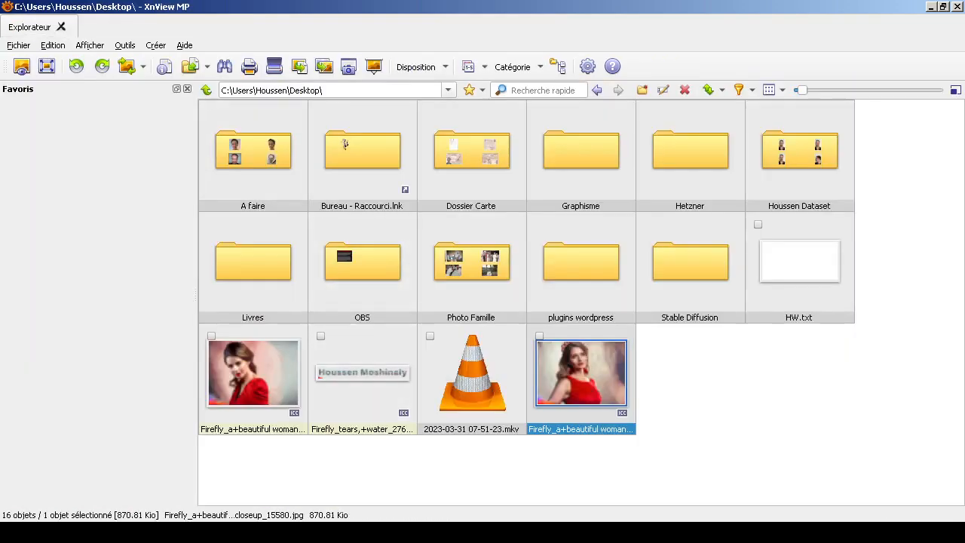
Switch back to Adobe Firefly, close the enlarged photo and return to the home page's Text effects entry
key(alt+Tab)
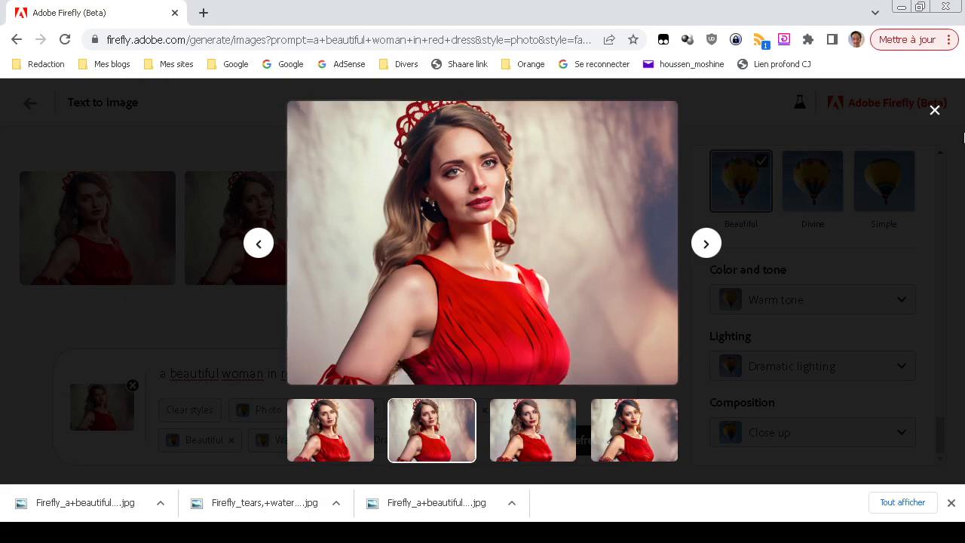
click(936, 111)
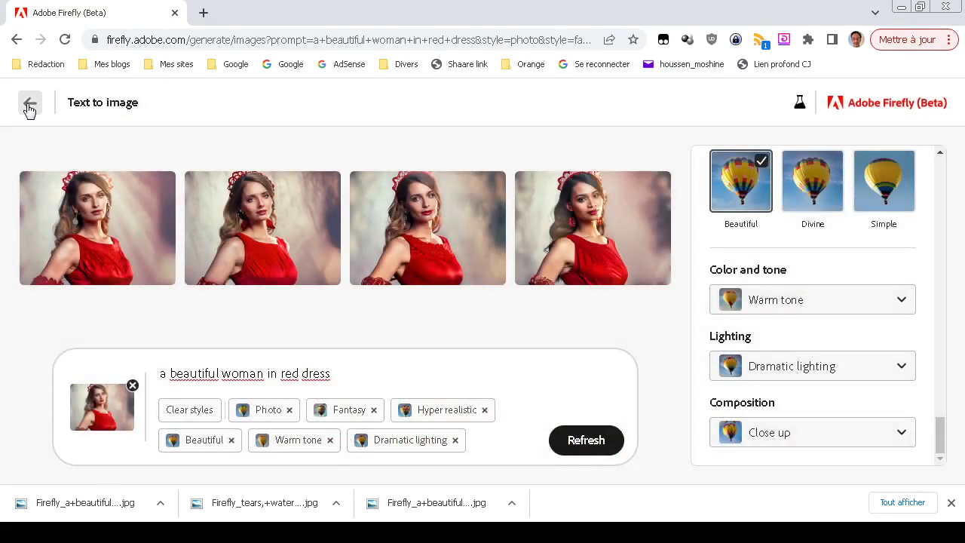
click(28, 108)
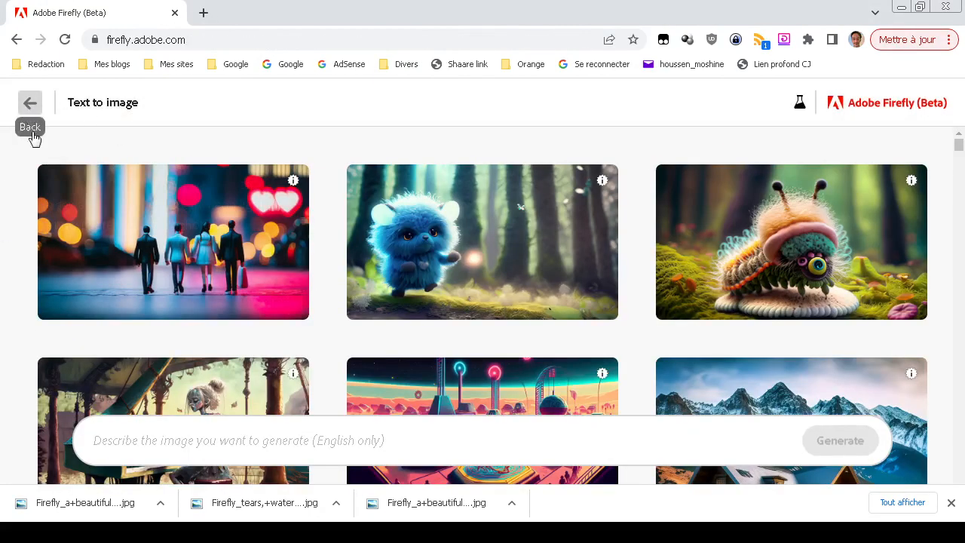
click(30, 104)
scroll(392, 324, down, 2)
scroll(433, 395, down, 2)
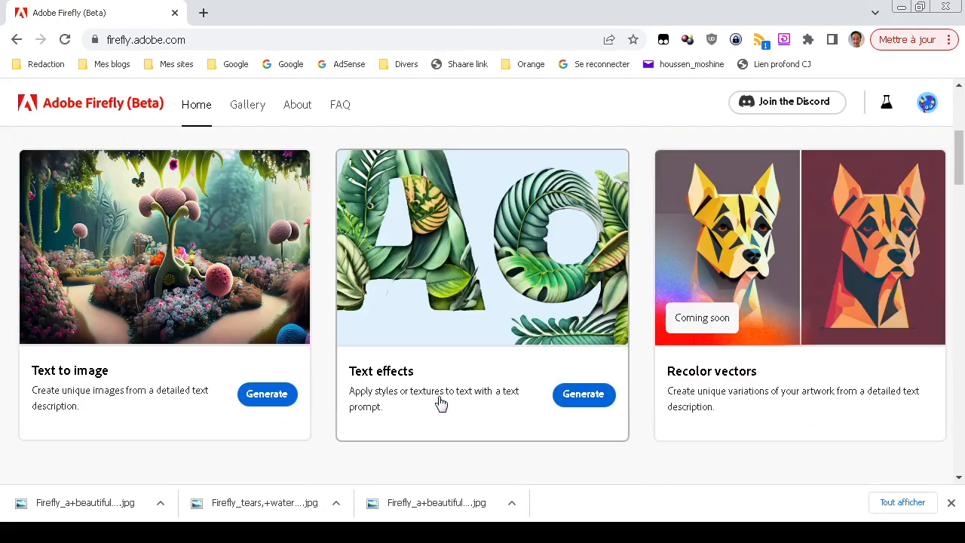
Open Text effects, enter the creator's full name as the text, and generate it with the effect prompt "water, ice"
click(367, 383)
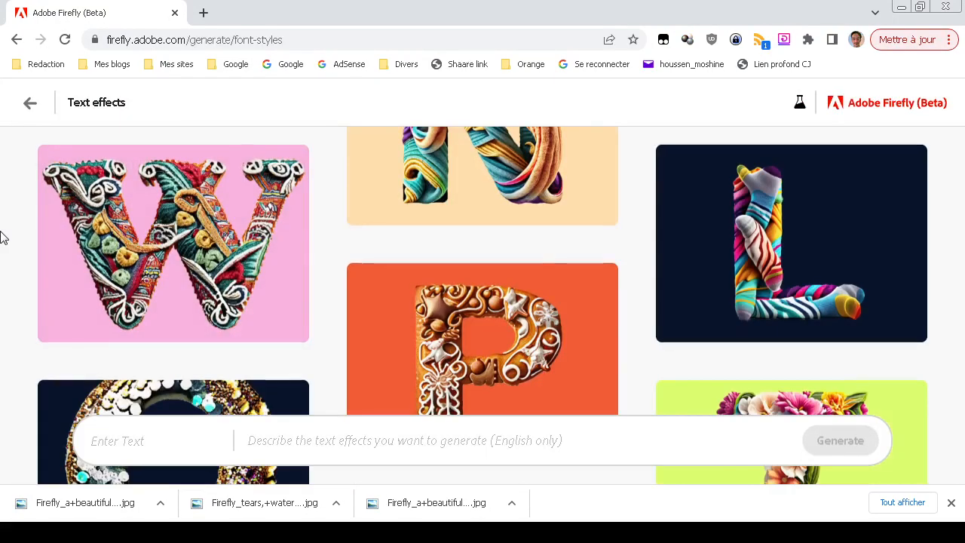
scroll(1, 238, down, 3)
click(142, 445)
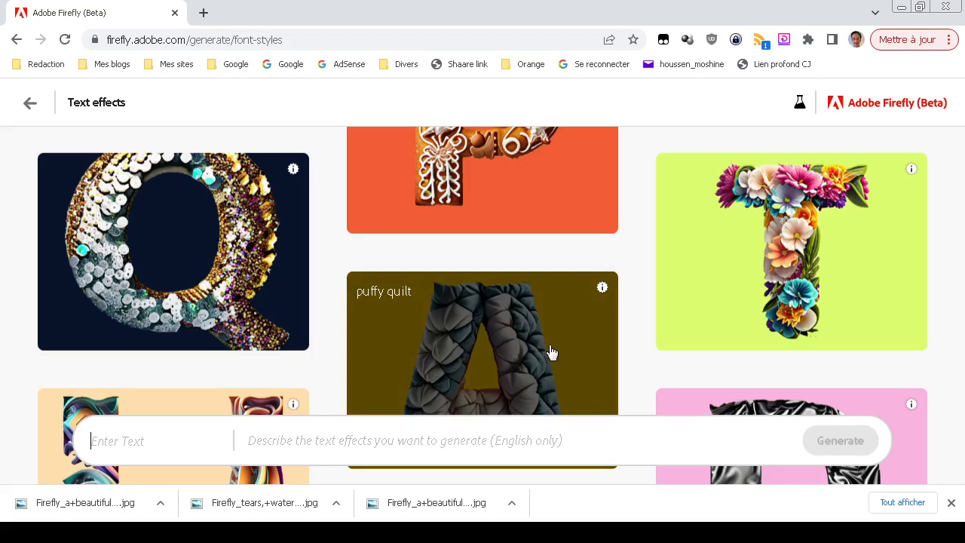
scroll(551, 352, down, 2)
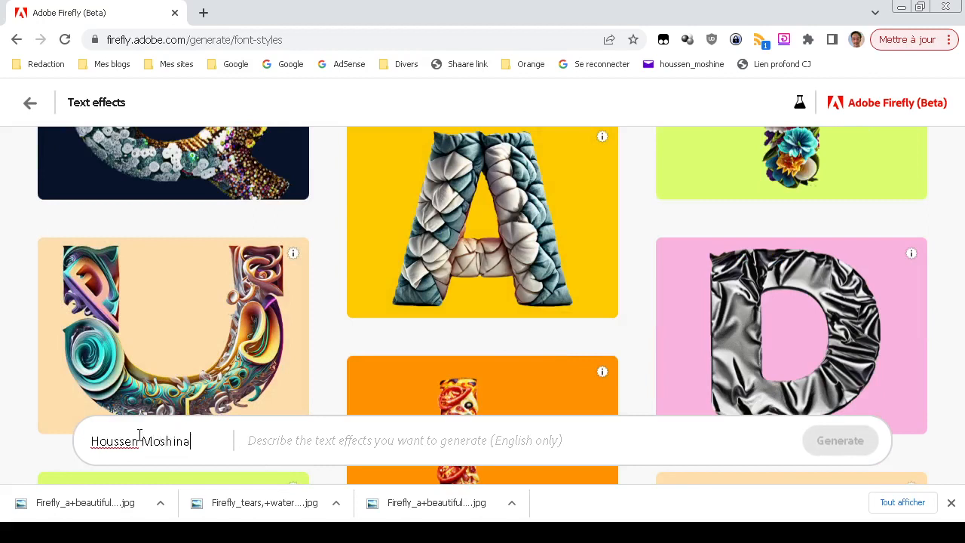
click(309, 447)
text(water)
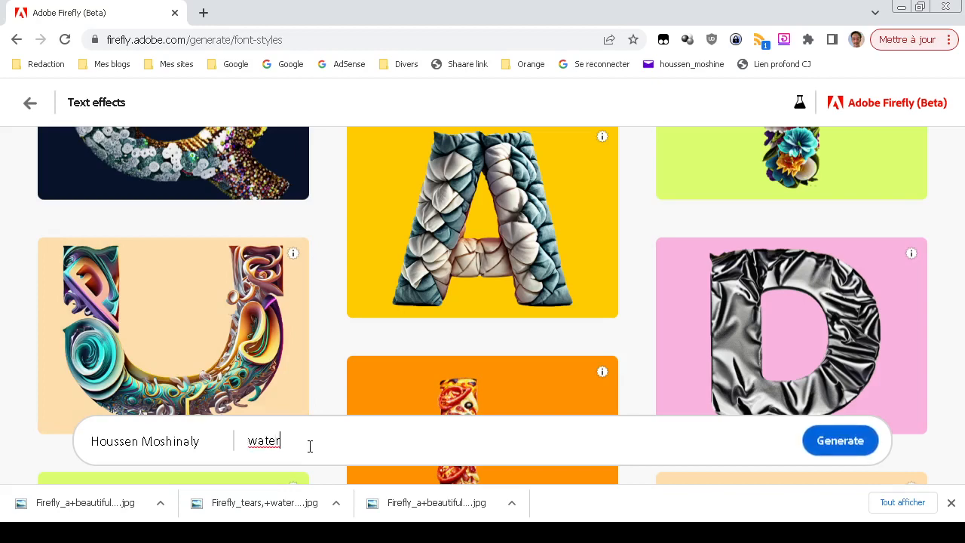
text(, ice)
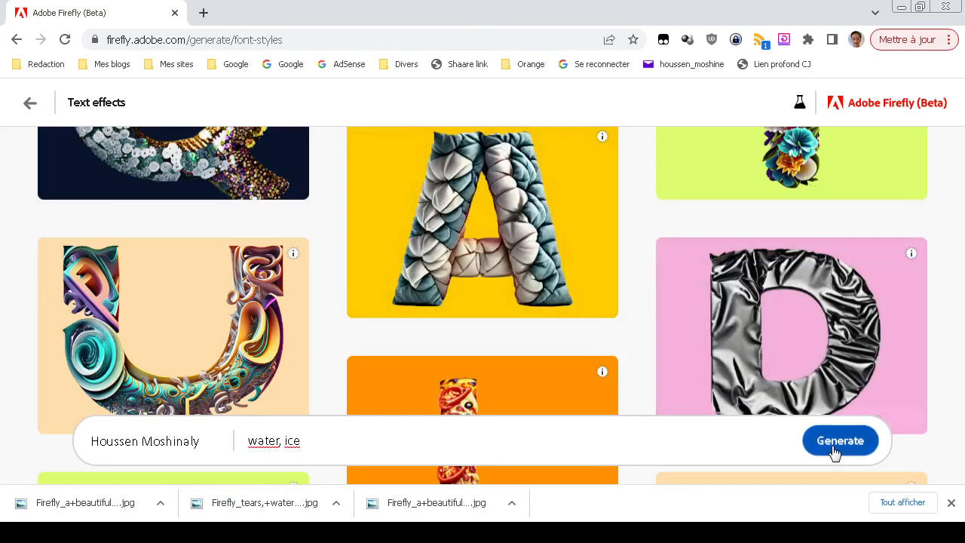
click(837, 442)
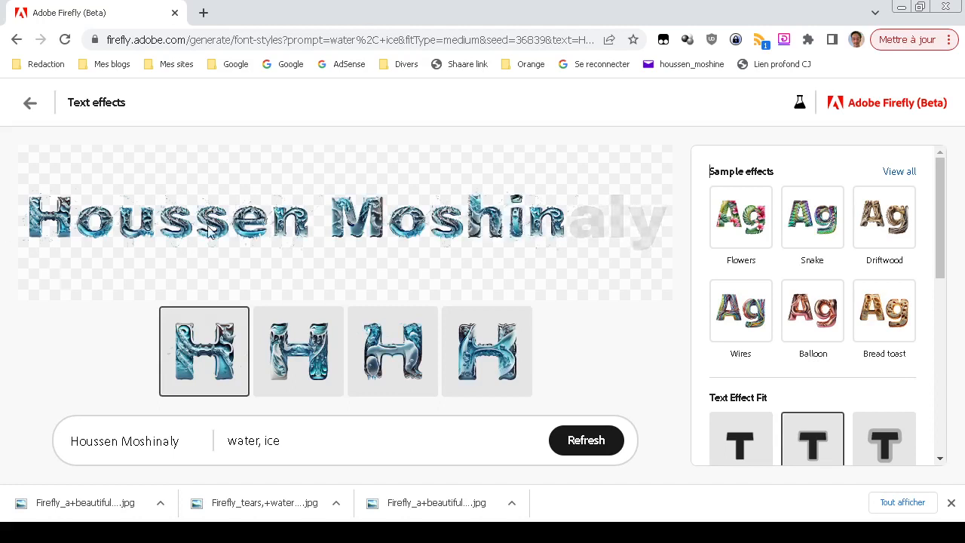
Apply the fourth generated water and ice variation to the whole name
click(187, 445)
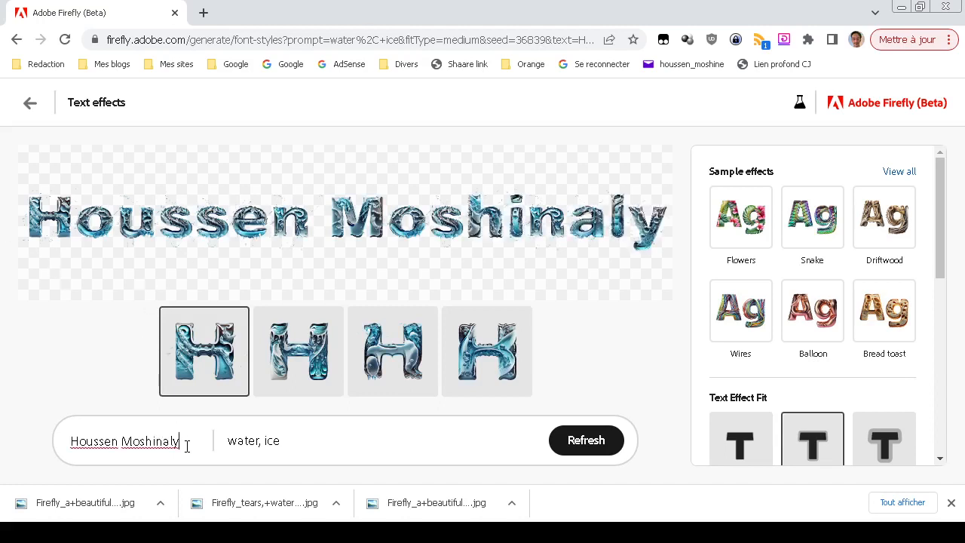
mouse_move(222, 240)
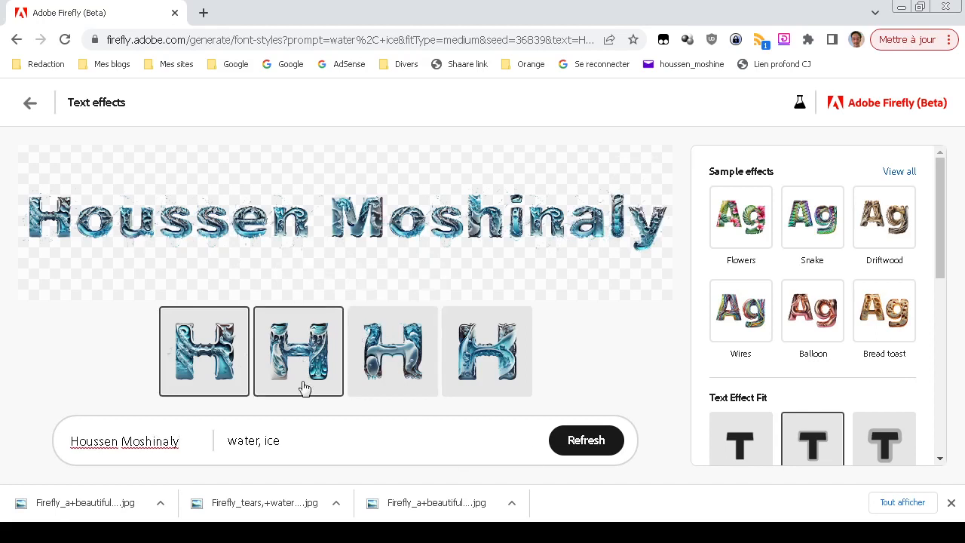
click(487, 355)
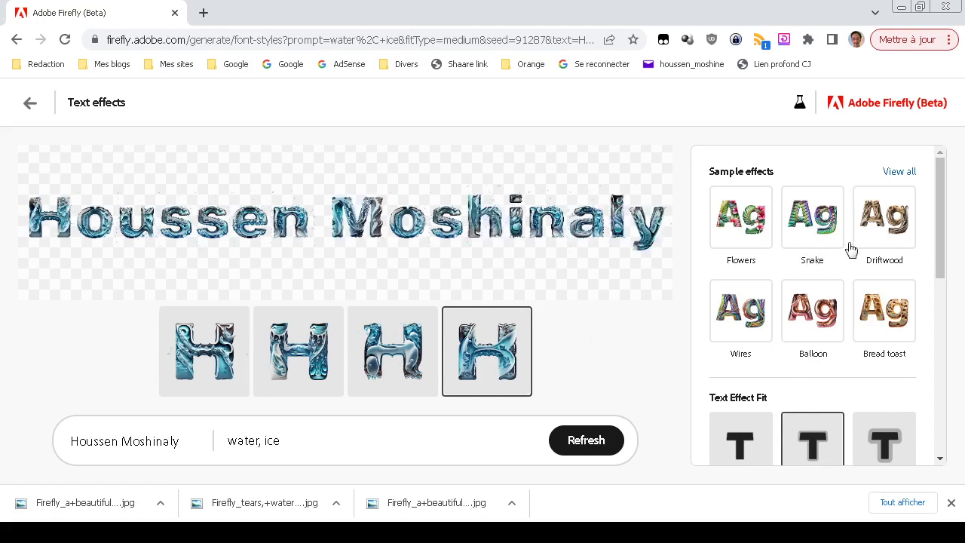
Show all sample effects and apply the Flowers effect to the name
click(899, 173)
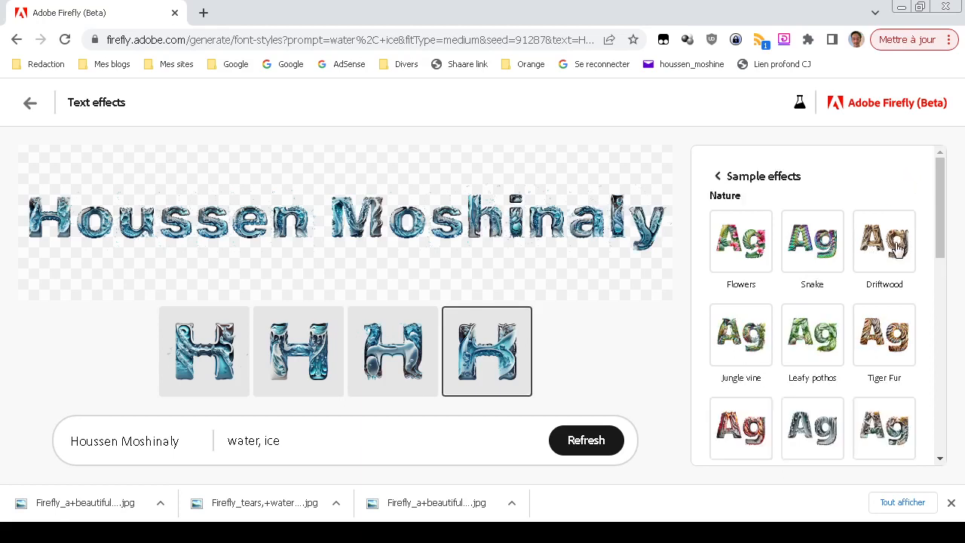
click(754, 258)
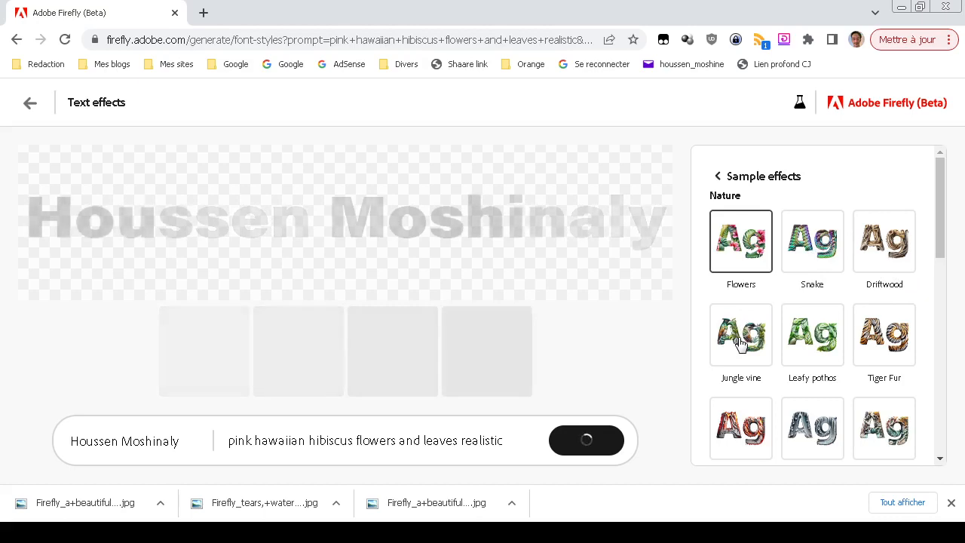
Look through the Nature and Material and texture samples, and apply the Jungle vine effect to the name
scroll(740, 341, down, 2)
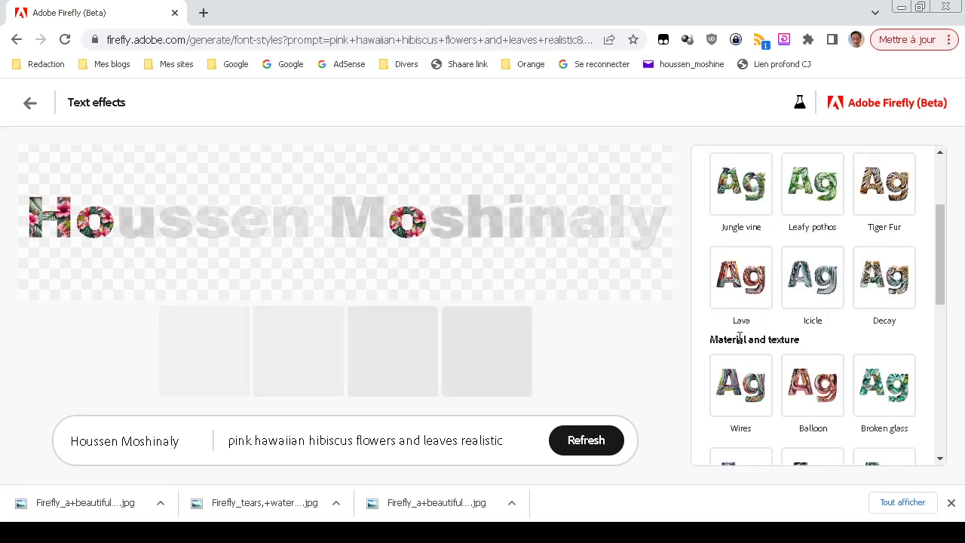
scroll(740, 338, down, 3)
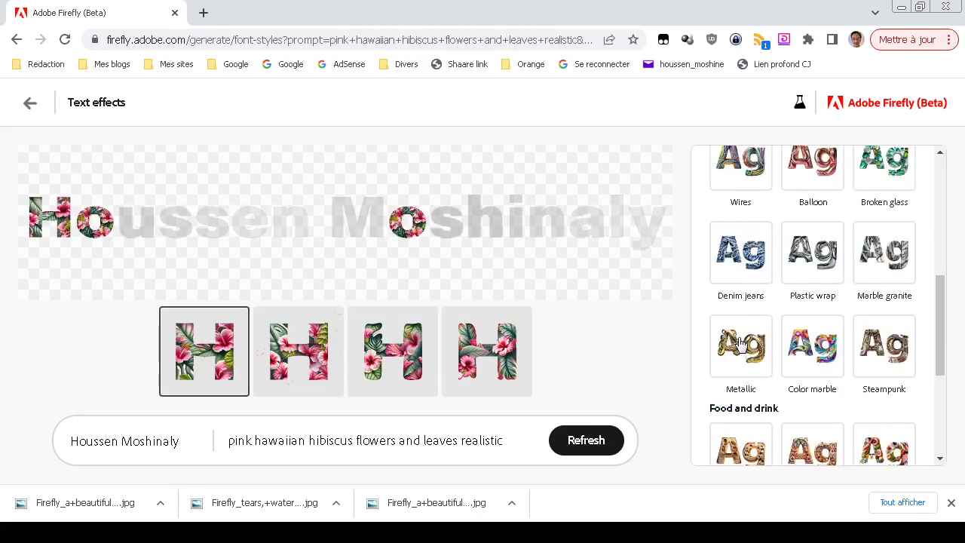
scroll(741, 343, up, 1)
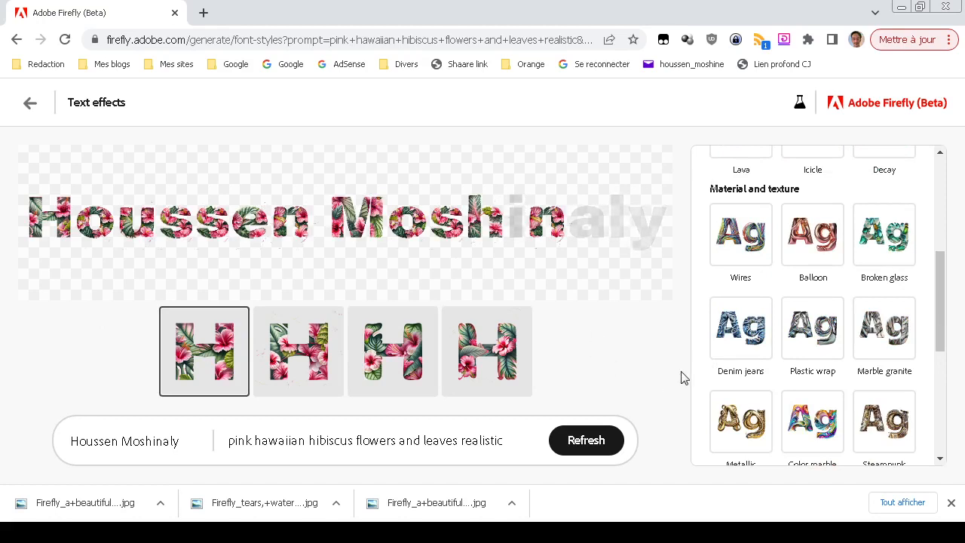
scroll(791, 369, up, 1)
scroll(790, 367, up, 1)
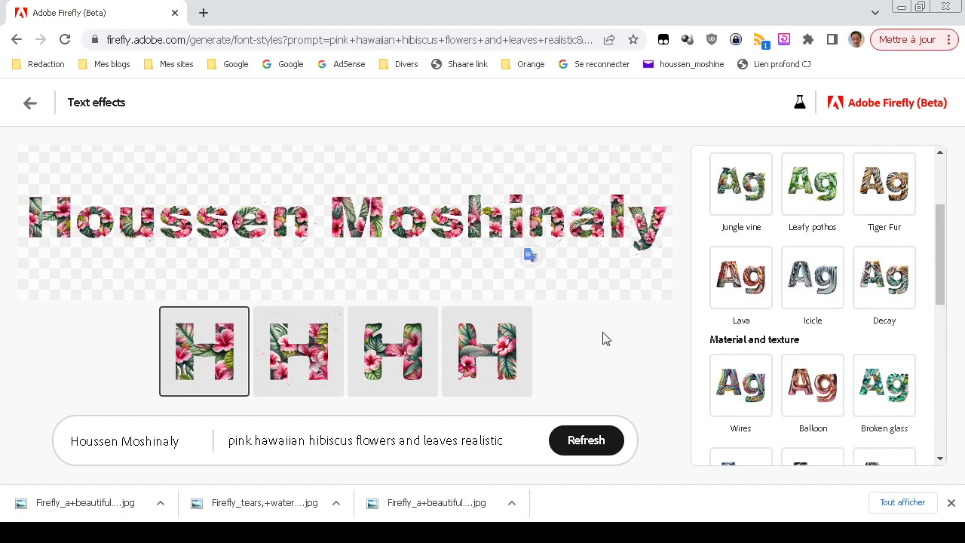
scroll(780, 386, up, 2)
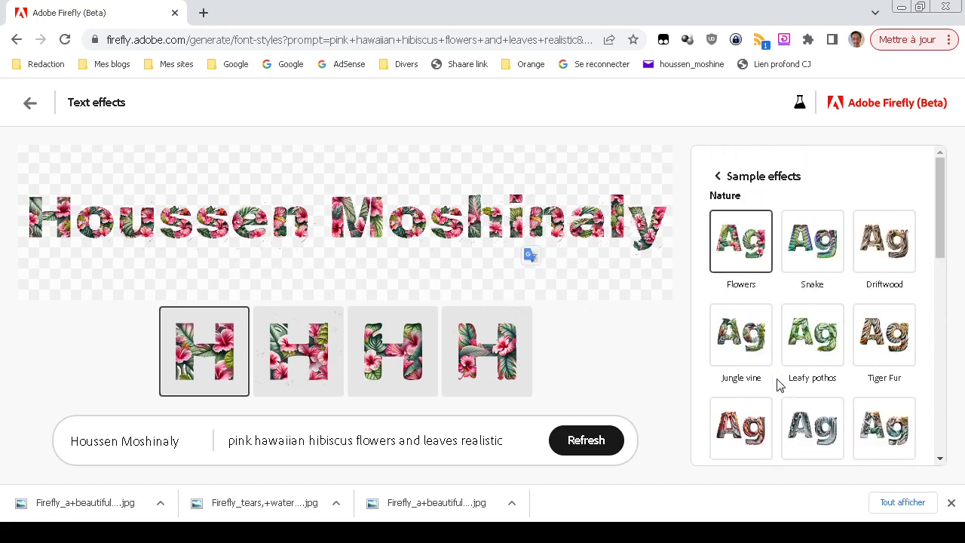
click(749, 348)
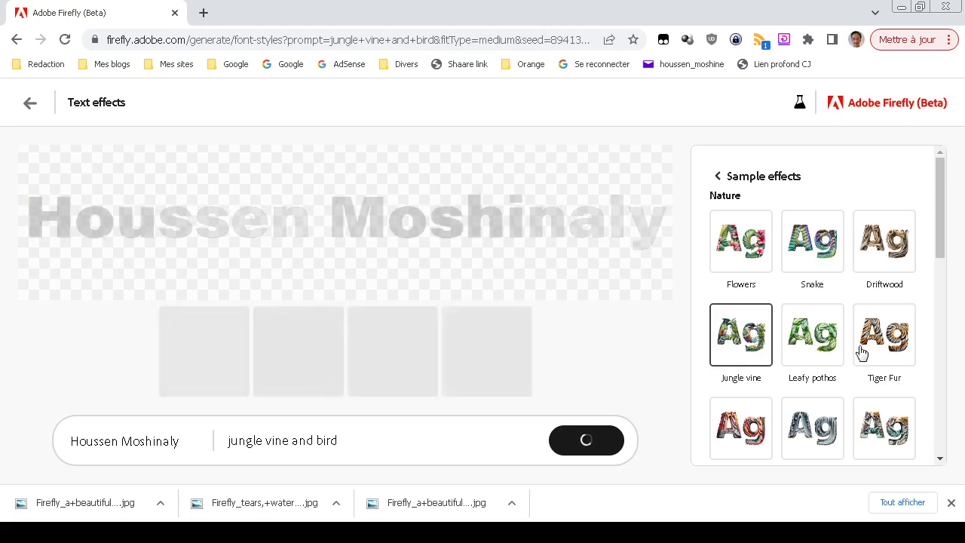
Examine the other sample effects, from Nature through Material and texture to Food and drink
scroll(862, 352, down, 2)
scroll(861, 352, down, 2)
scroll(861, 352, up, 2)
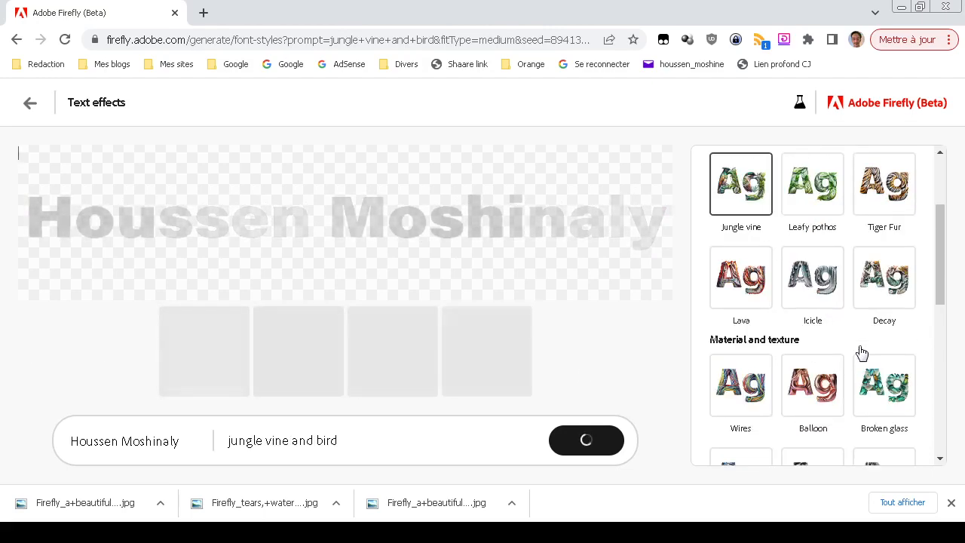
scroll(862, 352, down, 3)
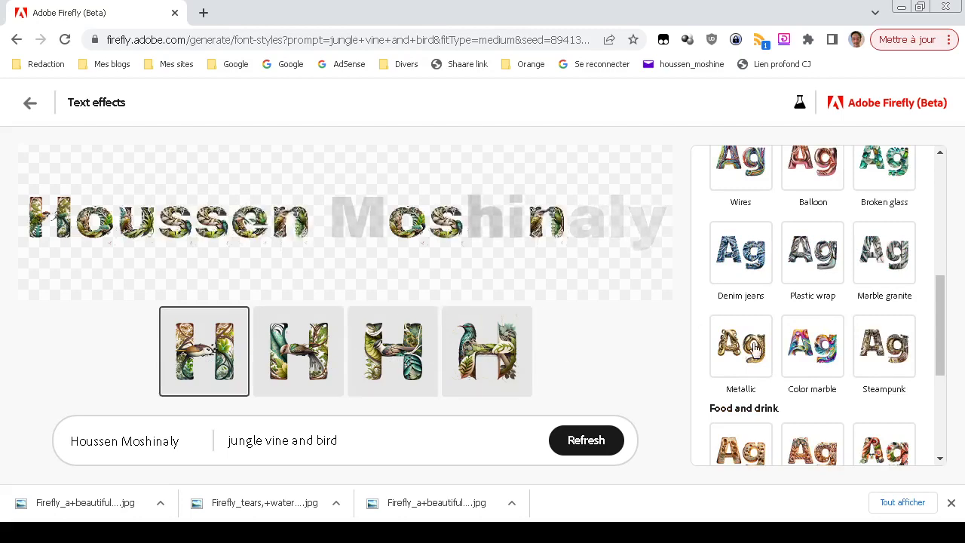
scroll(755, 351, down, 2)
scroll(755, 350, down, 1)
scroll(754, 347, up, 8)
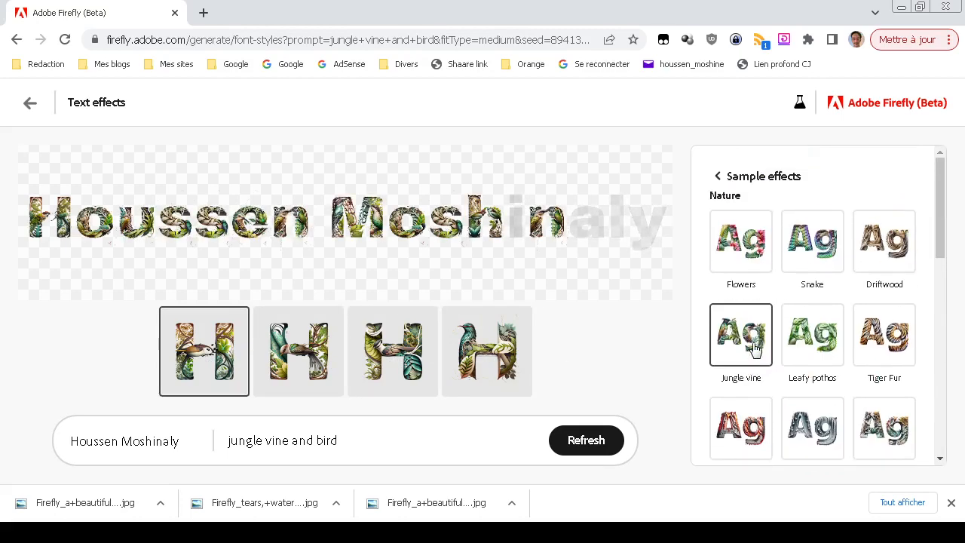
Leave the full sample effects list and set the text effect fit to Tight
click(728, 175)
scroll(754, 309, down, 2)
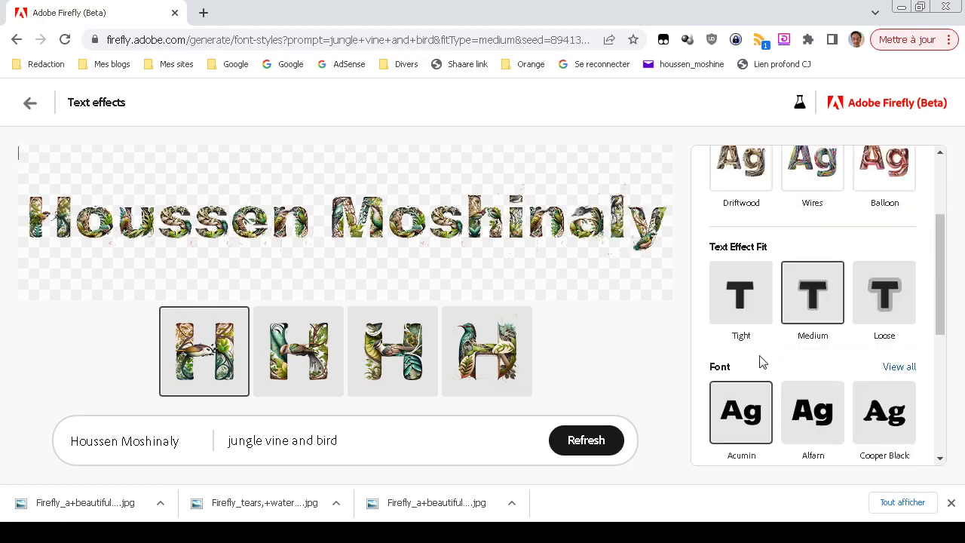
mouse_move(435, 274)
click(751, 304)
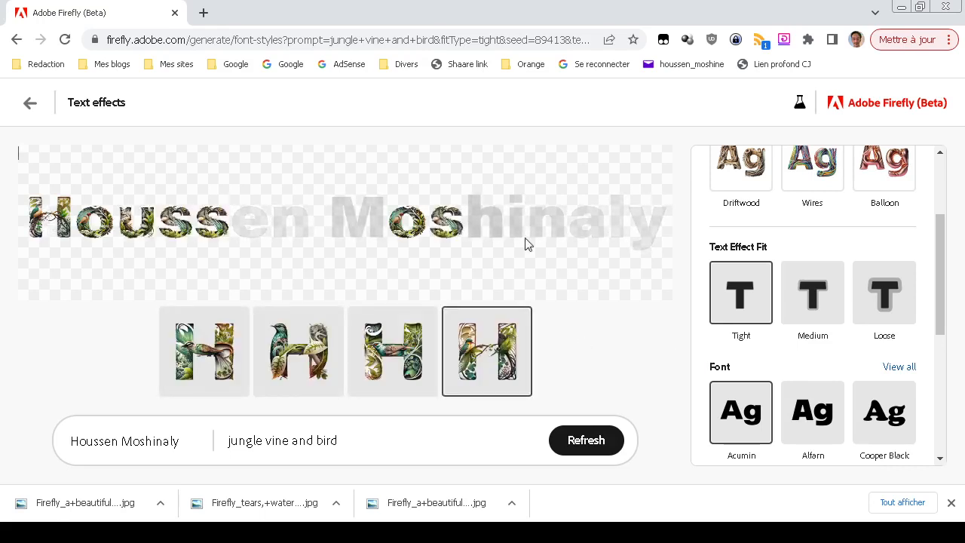
Try the Loose text effect fit on the name and look over the font and color options
click(889, 298)
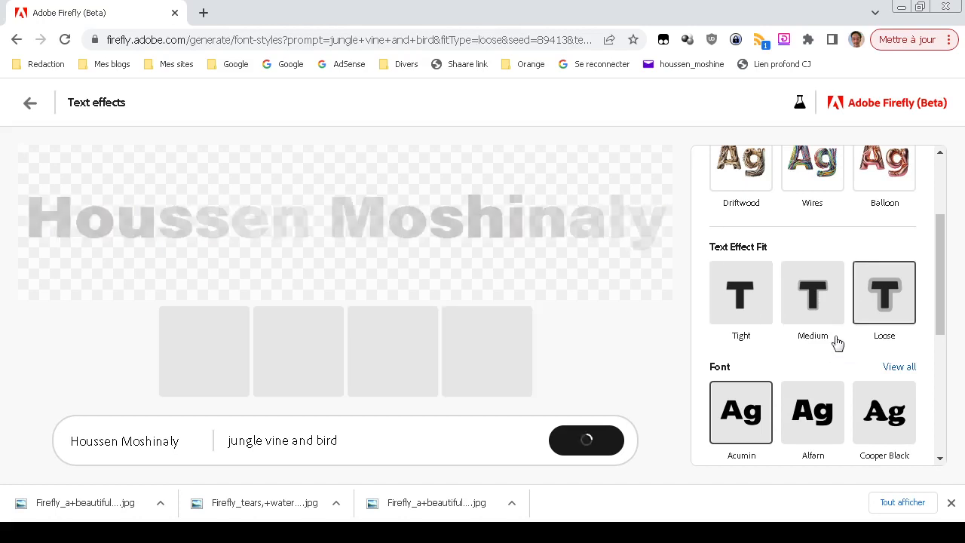
scroll(829, 348, down, 2)
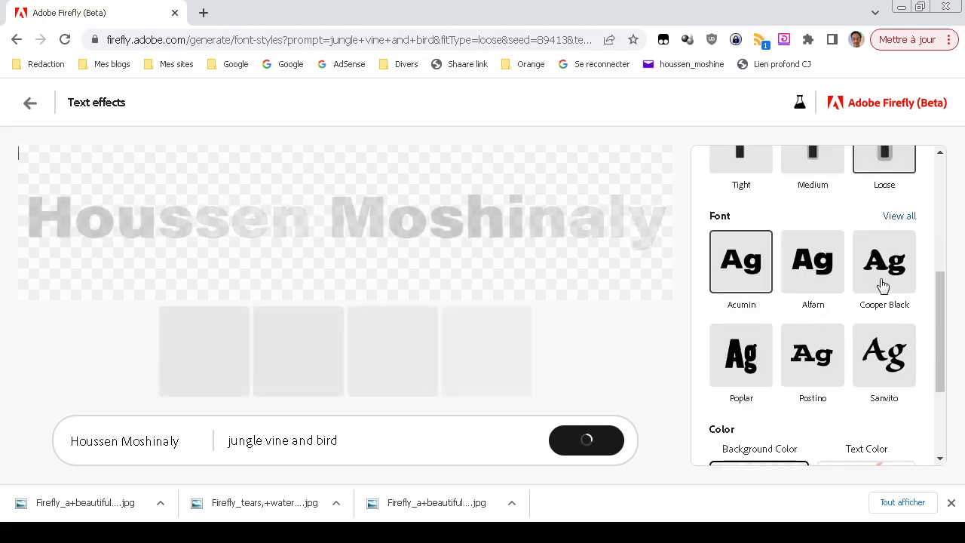
scroll(834, 317, down, 1)
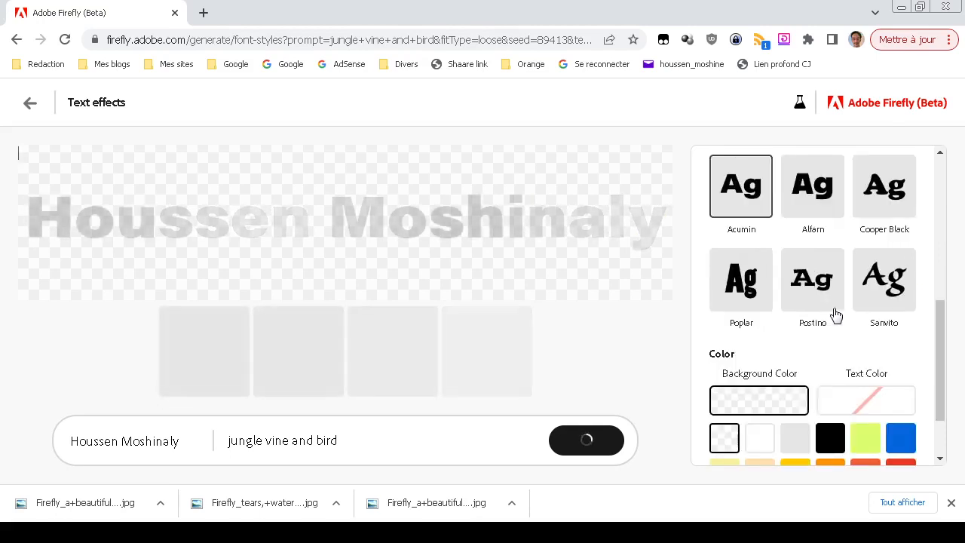
scroll(836, 313, up, 1)
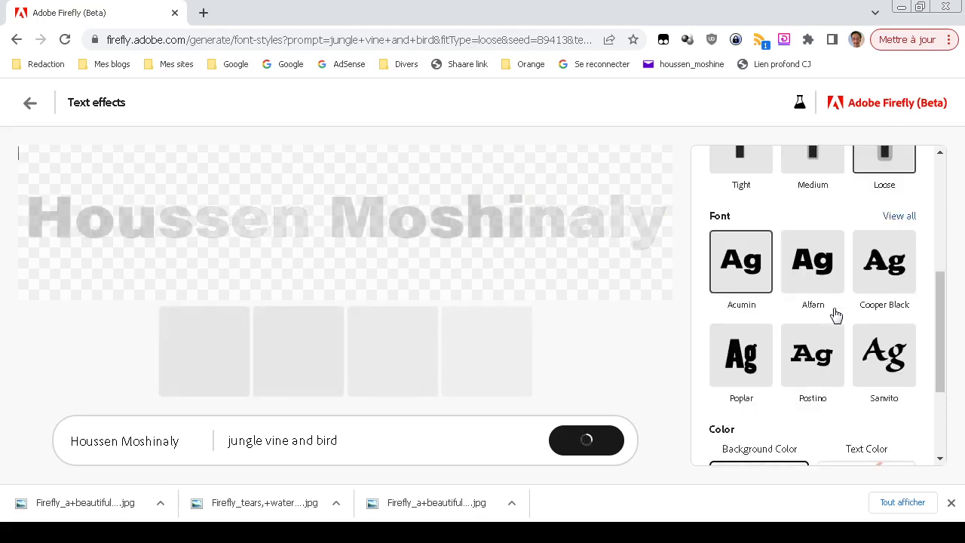
scroll(835, 314, down, 2)
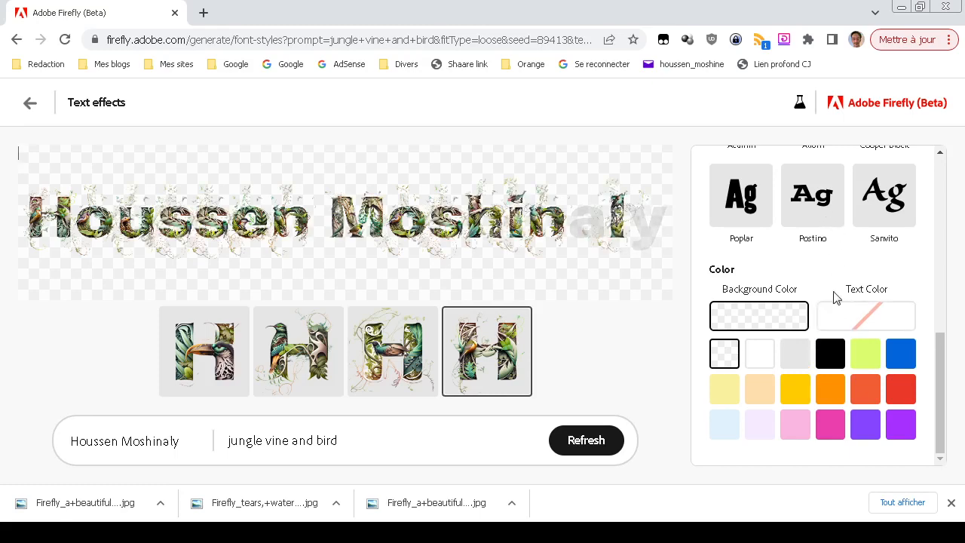
Set the text effect fit to Medium
scroll(835, 299, up, 10)
click(814, 431)
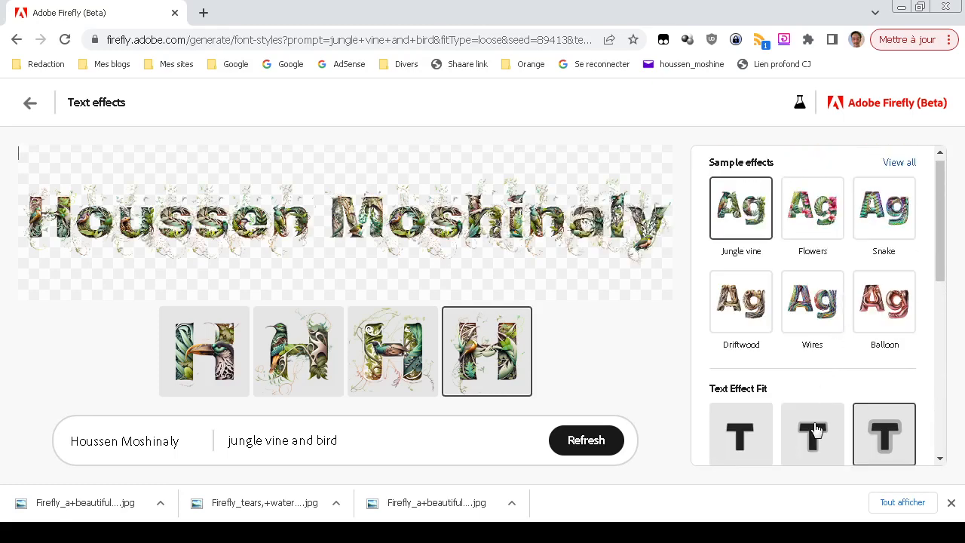
scroll(835, 367, down, 10)
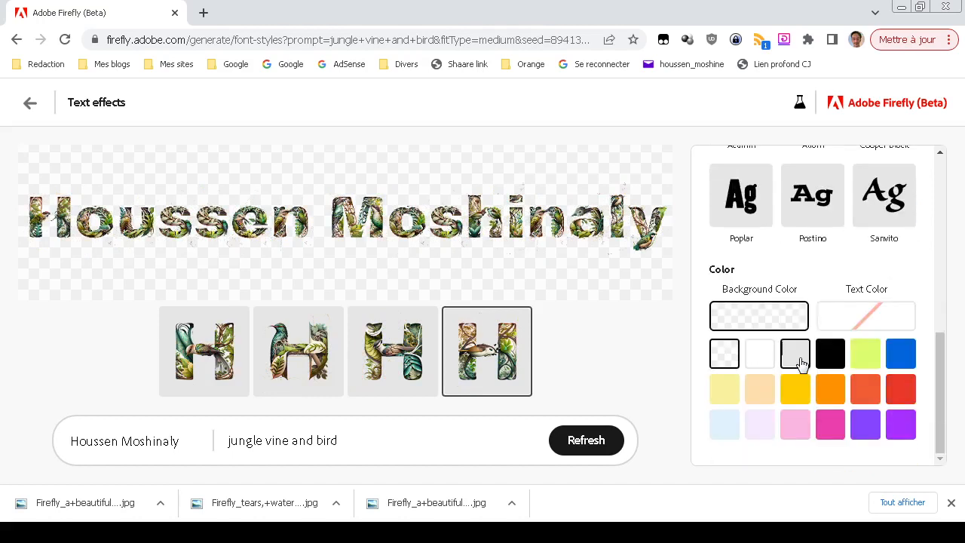
Try light grey, yellow, red-orange, orange, blue and pale lavender as the background color behind the name
click(801, 364)
click(803, 388)
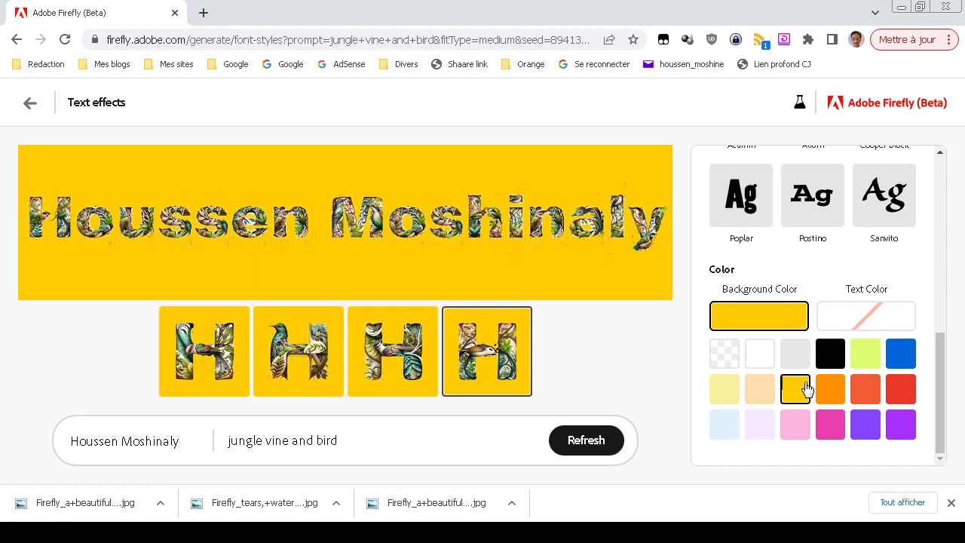
click(854, 401)
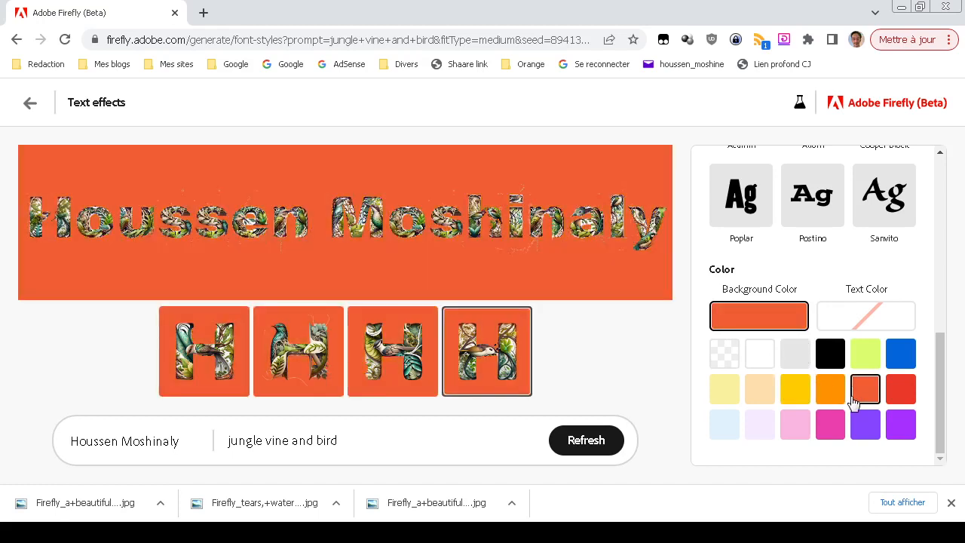
click(833, 392)
click(912, 354)
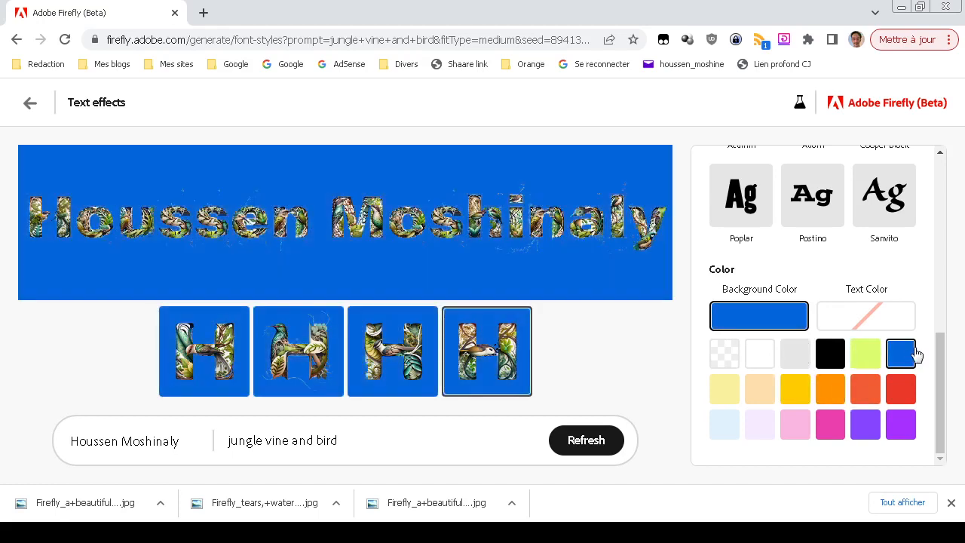
click(769, 423)
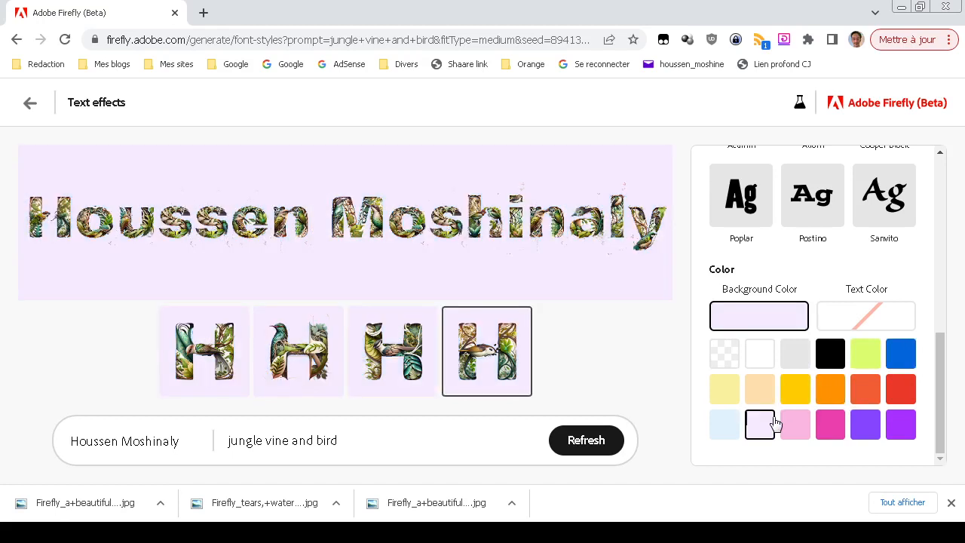
Set the background color to pale blue and download the Jungle vine text image
click(741, 427)
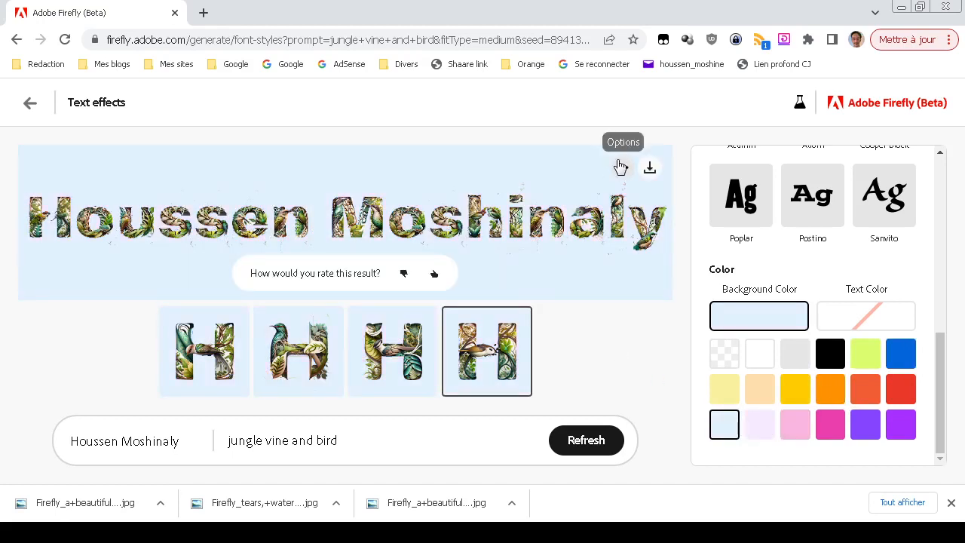
click(650, 172)
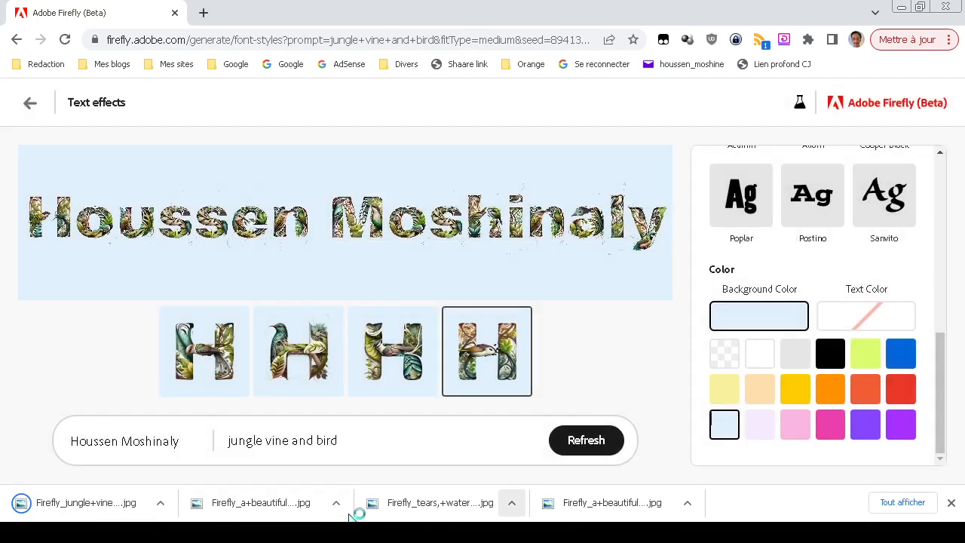
Switch to XnView MP, open the downloaded jungle vine and bird image, inspect its letters up close and close it
click(350, 513)
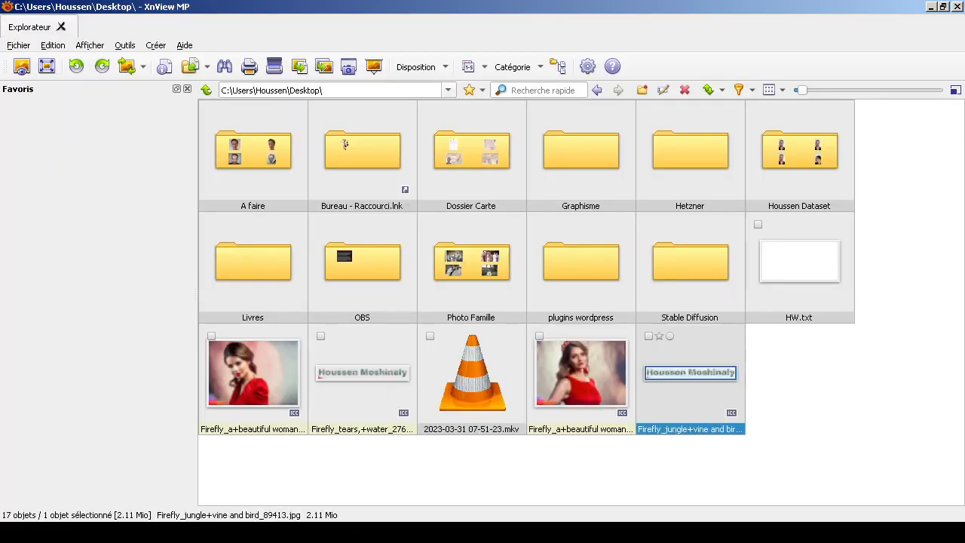
double_click(693, 353)
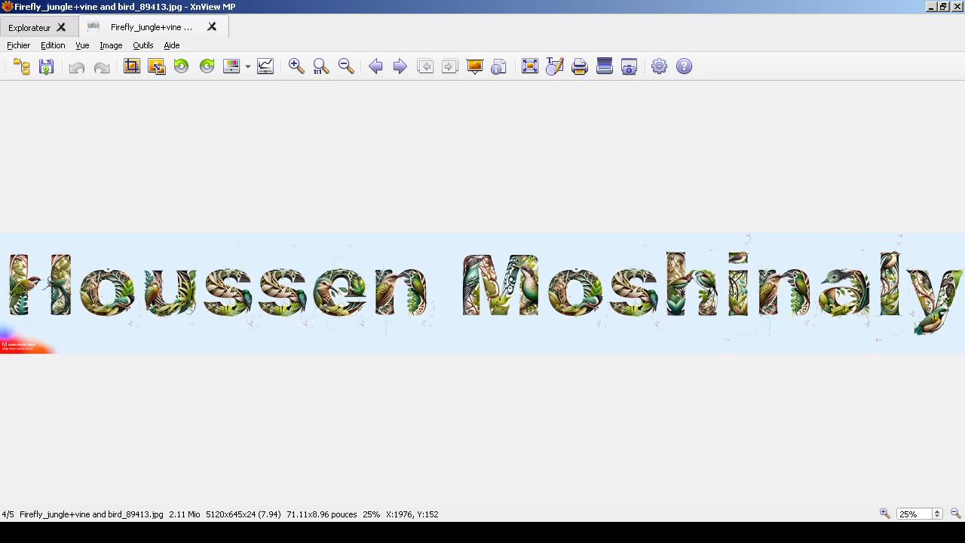
scroll(362, 282, up, 5)
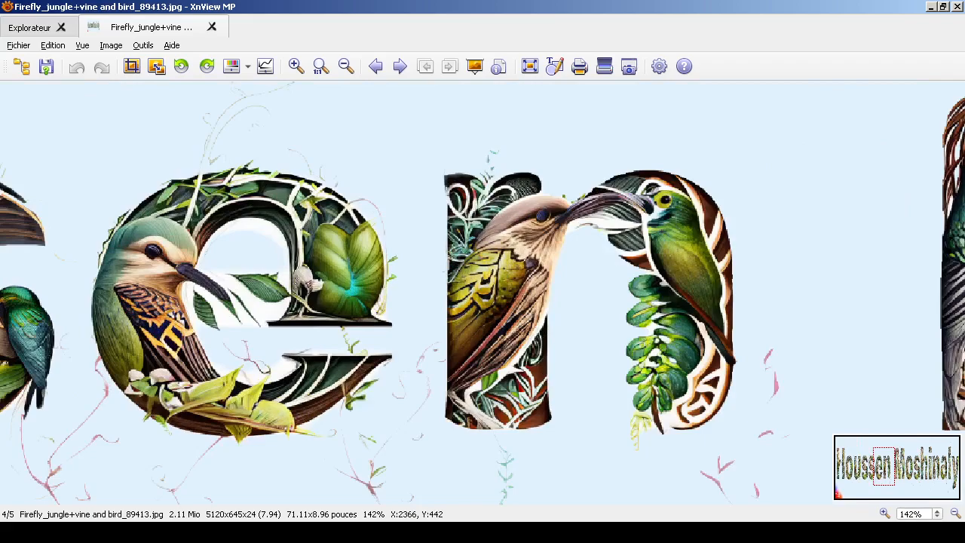
mouse_move(884, 466)
mouse_down()
mouse_move(846, 460)
mouse_move(894, 462)
mouse_up()
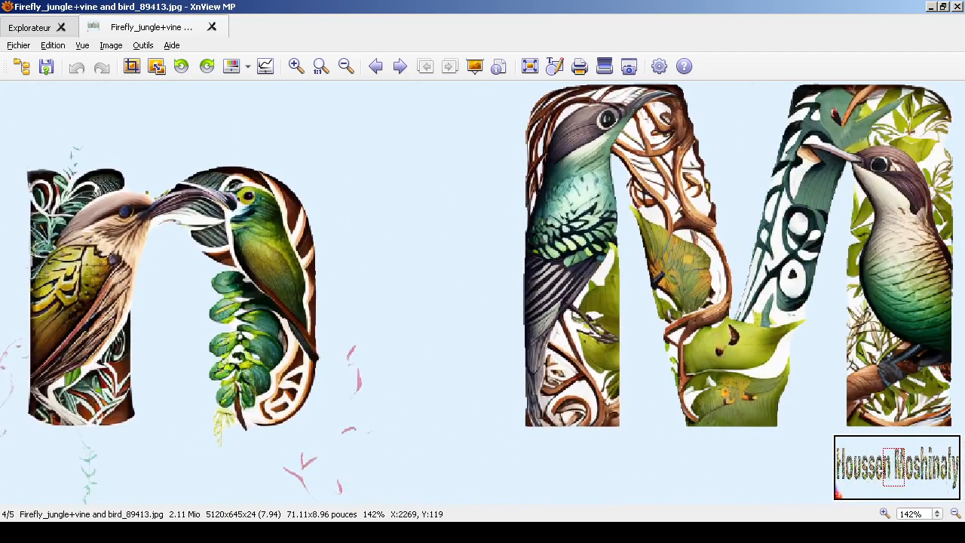
click(211, 27)
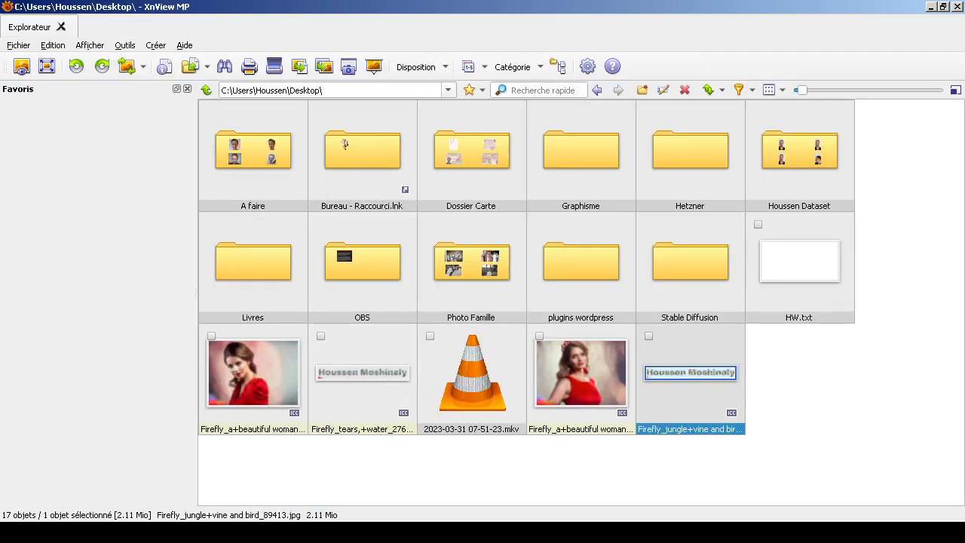
Switch back to Adobe Firefly and return from the Text effects generator to the home page
key(alt+Tab)
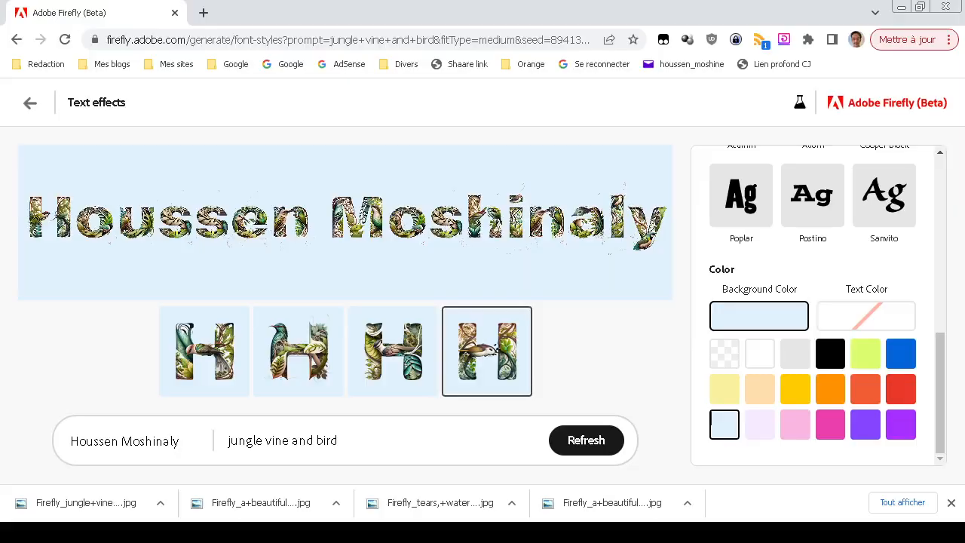
click(27, 104)
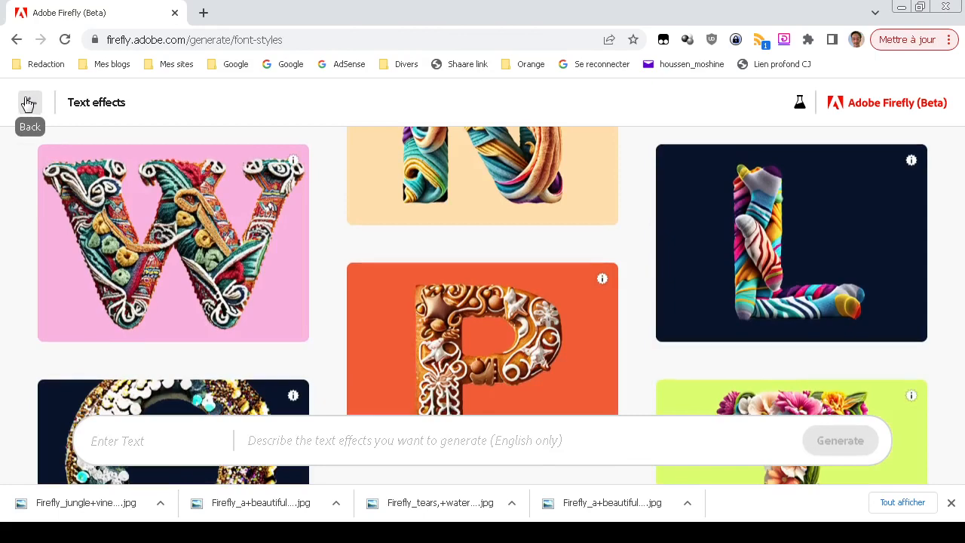
click(27, 104)
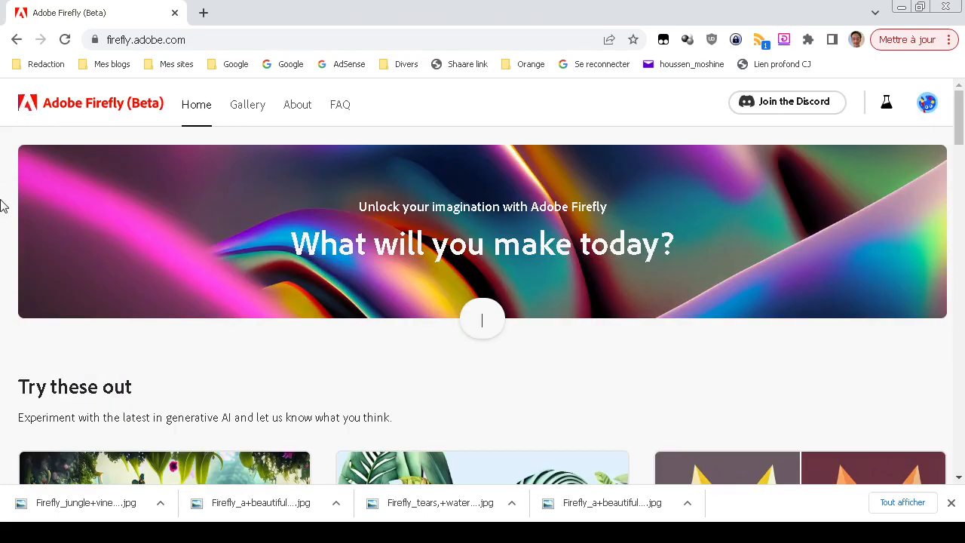
Look over the home page's available tools, the Recolor vectors card and the inspirational prompt examples
scroll(2, 205, down, 6)
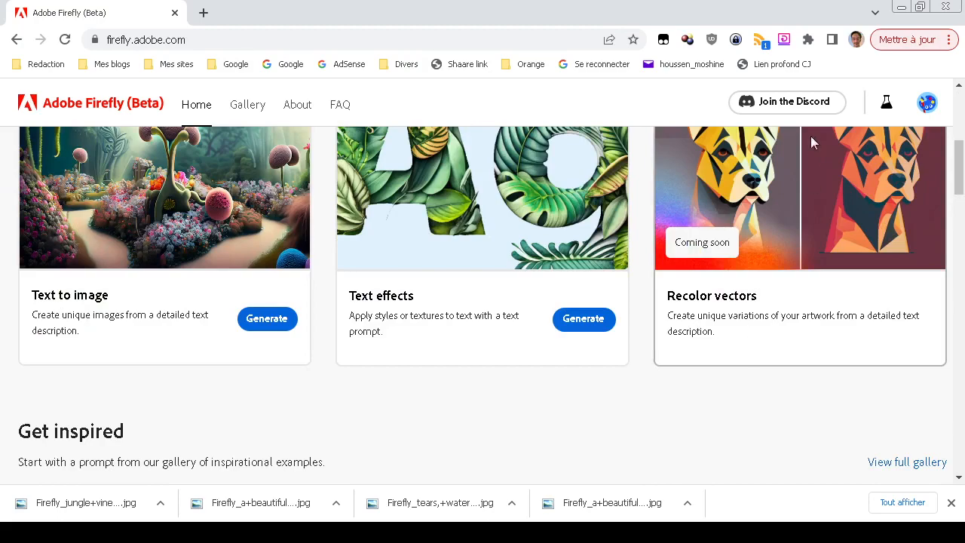
scroll(769, 354, down, 3)
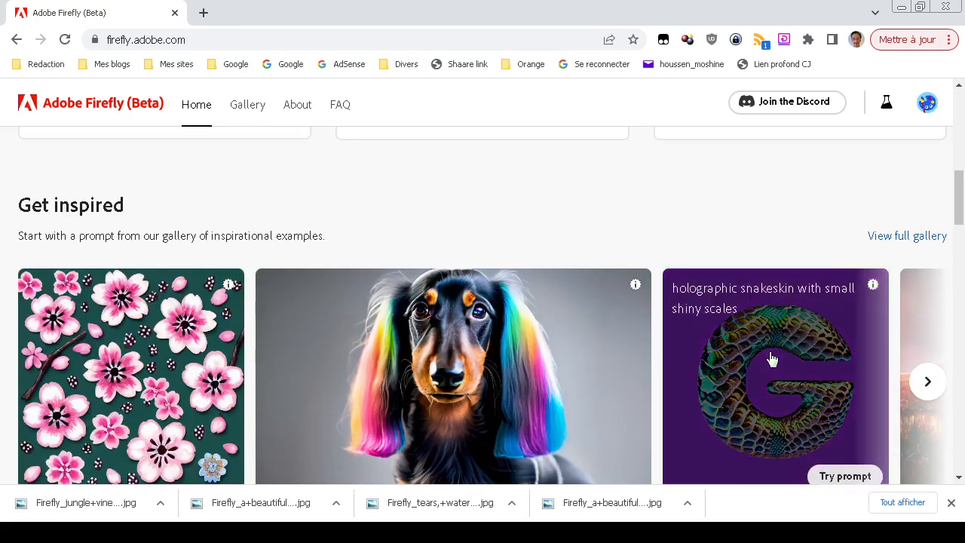
scroll(769, 355, up, 3)
scroll(772, 347, up, 2)
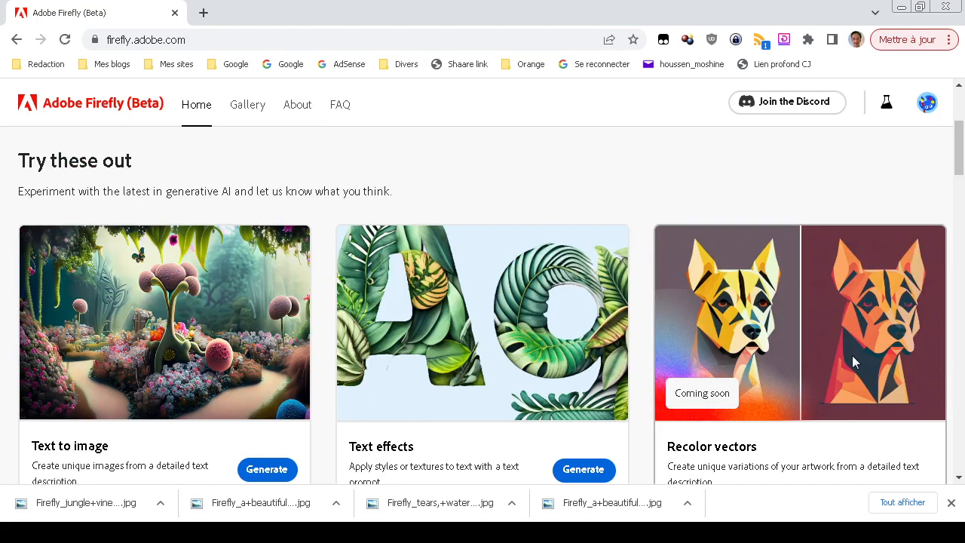
scroll(853, 362, down, 3)
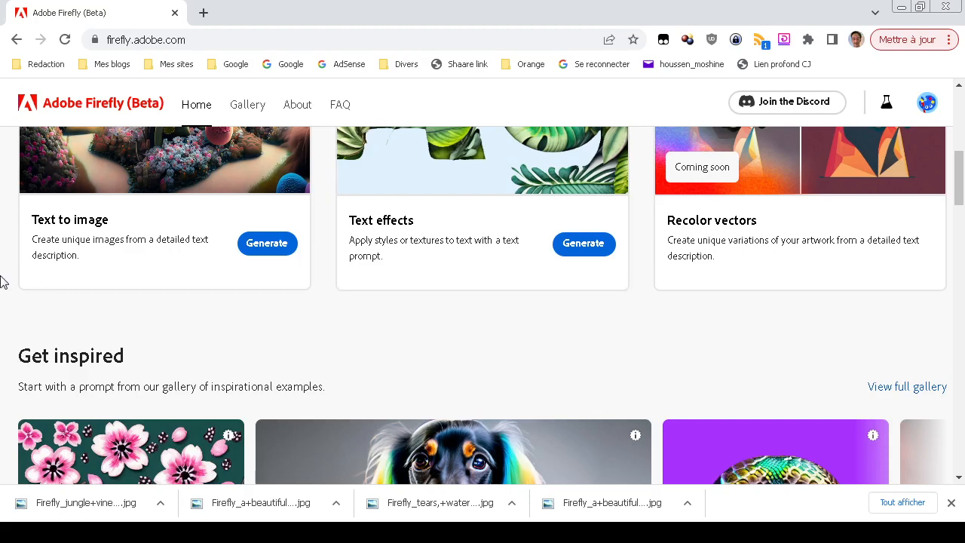
scroll(2, 281, down, 3)
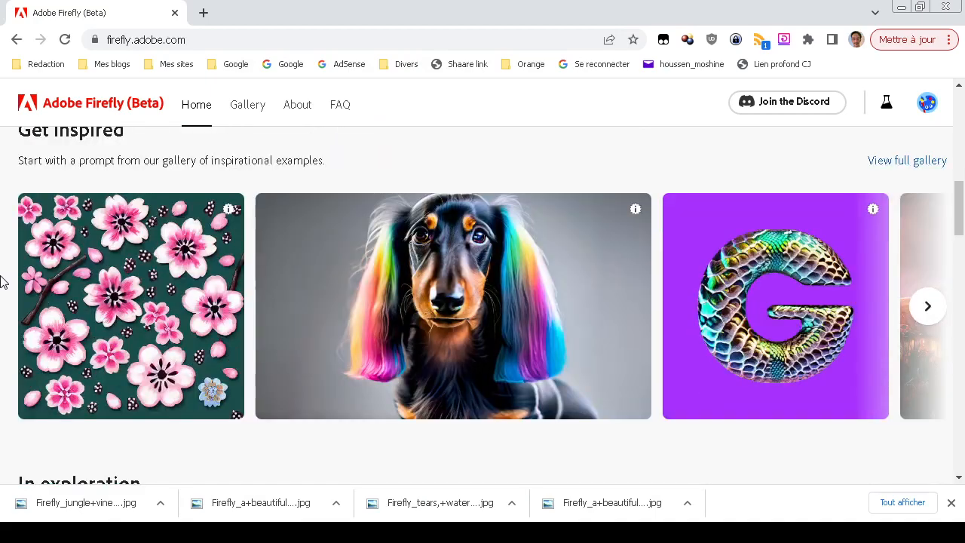
scroll(3, 281, down, 3)
scroll(3, 281, up, 3)
scroll(2, 282, down, 4)
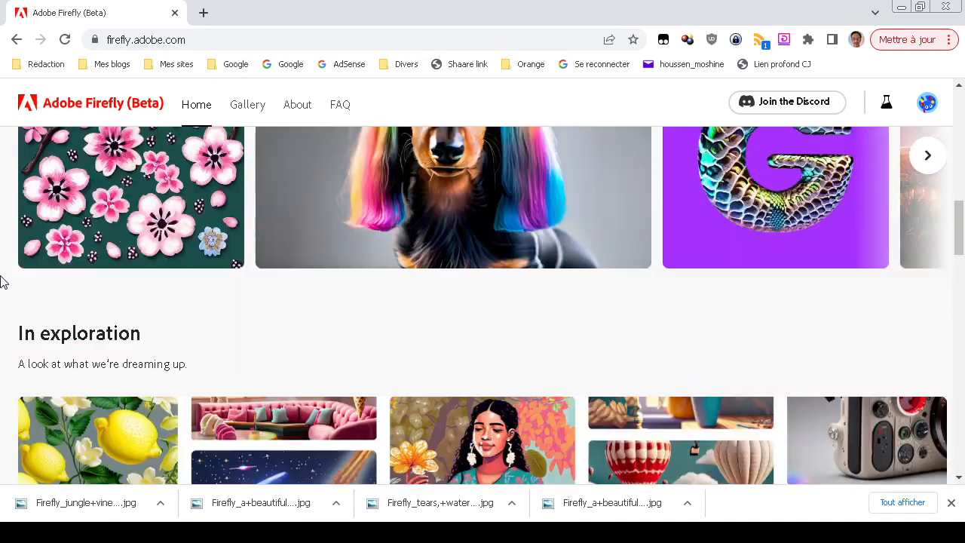
Examine the features in exploration on the home page, from Inpainting and Extend image to Sketch to image and Text to template
scroll(2, 281, down, 8)
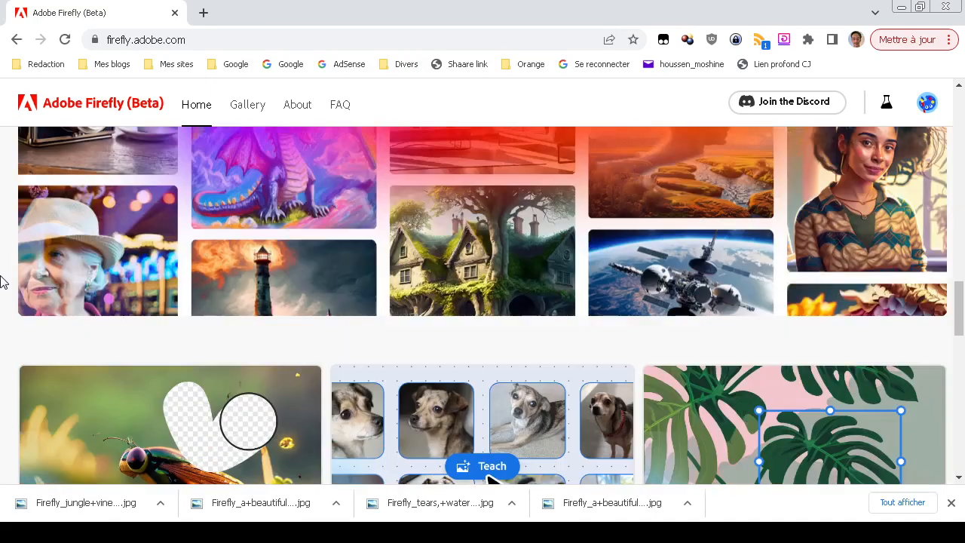
scroll(2, 281, down, 5)
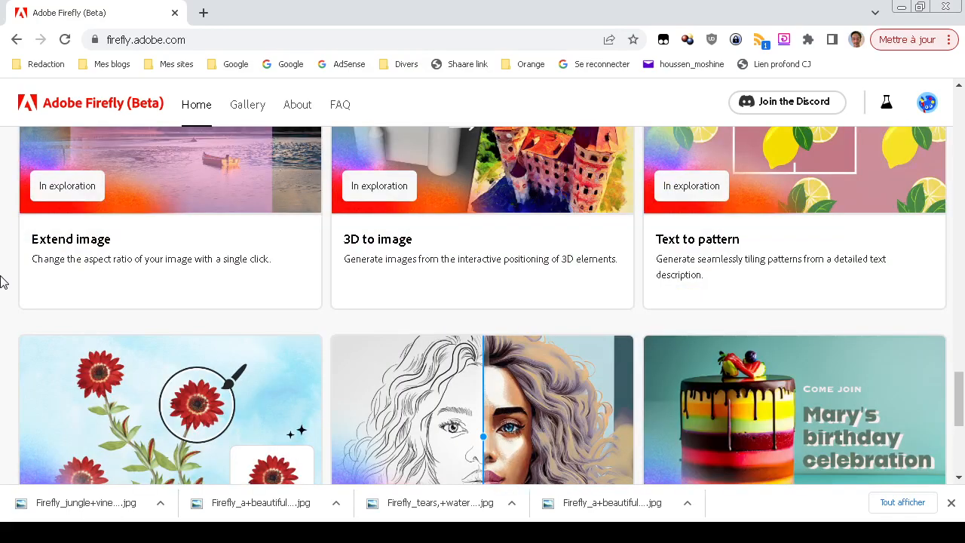
scroll(2, 281, down, 3)
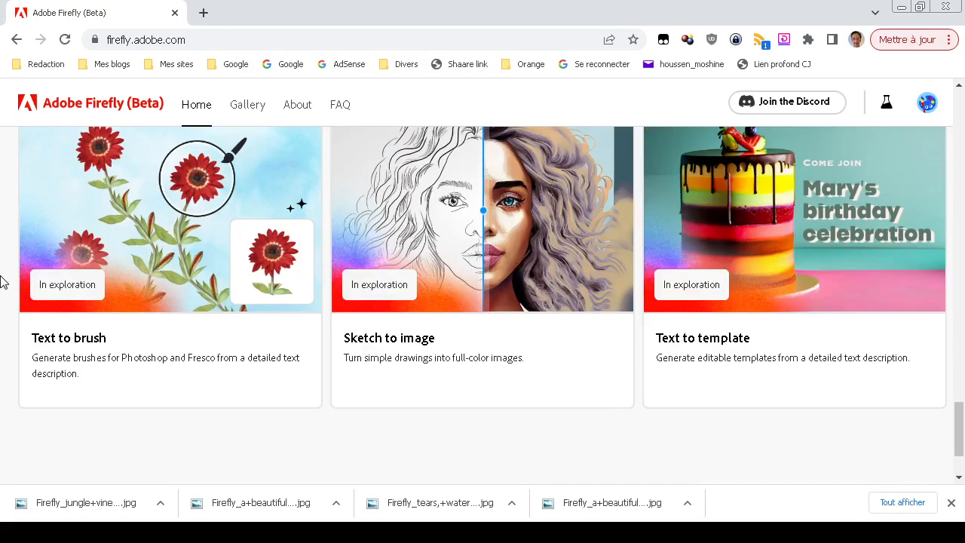
scroll(3, 280, up, 3)
scroll(3, 280, down, 3)
scroll(248, 339, up, 3)
scroll(248, 338, down, 3)
scroll(261, 355, up, 1)
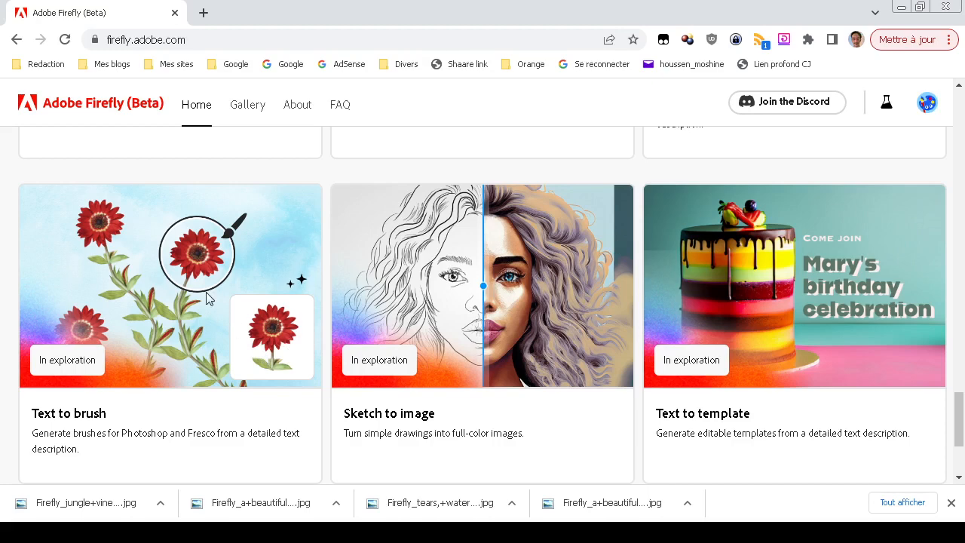
scroll(571, 405, down, 1)
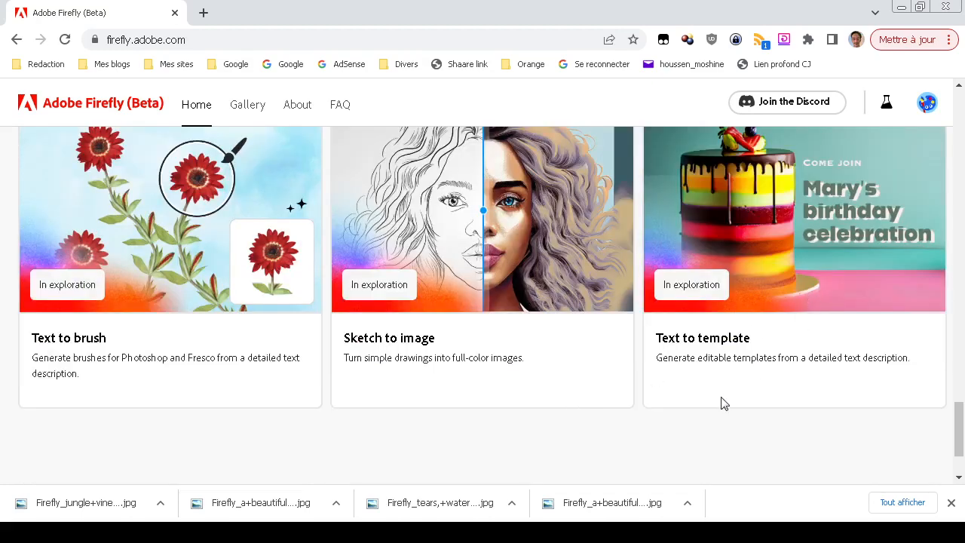
scroll(615, 396, up, 12)
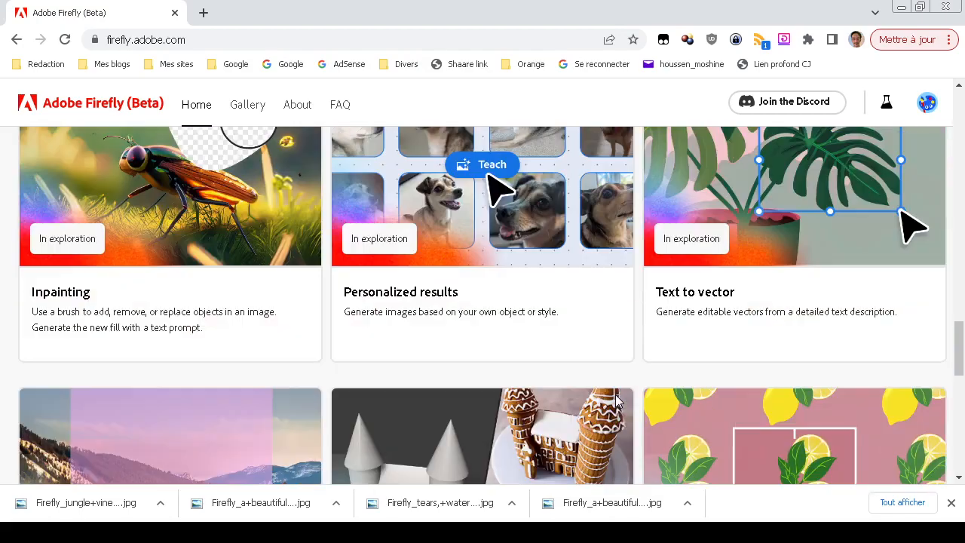
scroll(617, 402, up, 15)
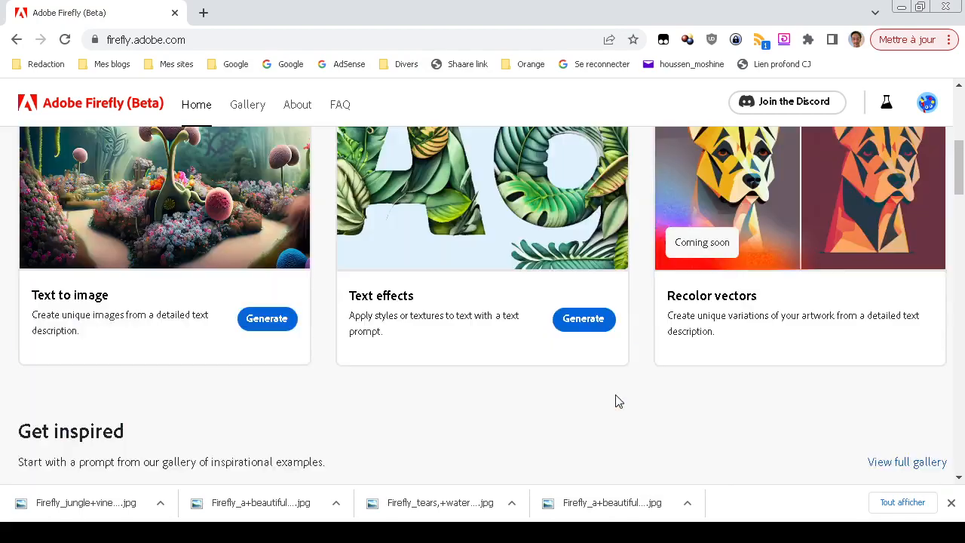
scroll(616, 402, up, 1)
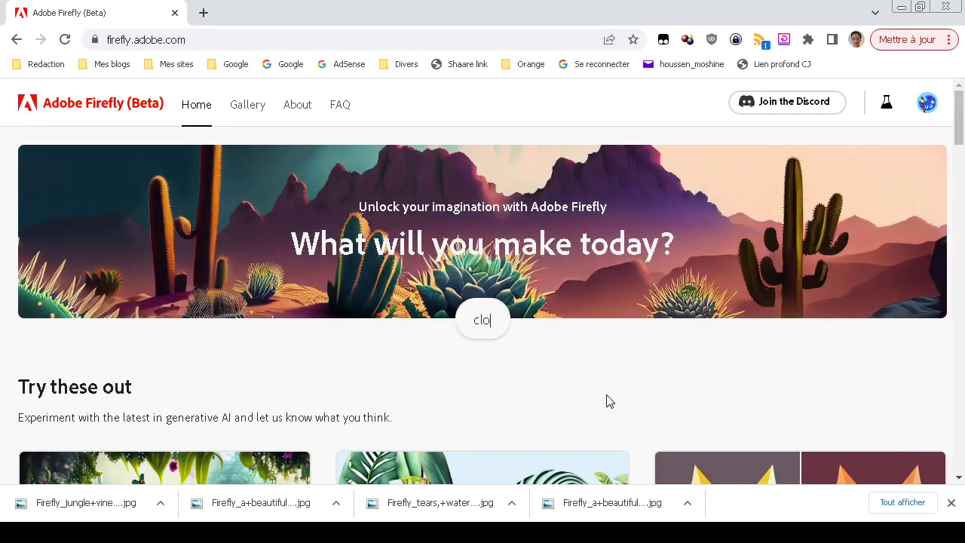
scroll(612, 402, down, 3)
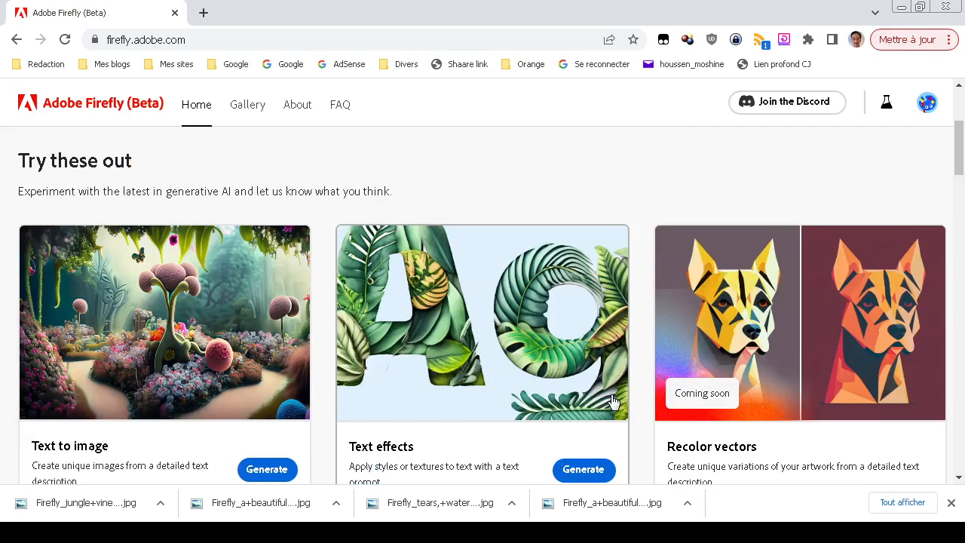
scroll(612, 402, down, 4)
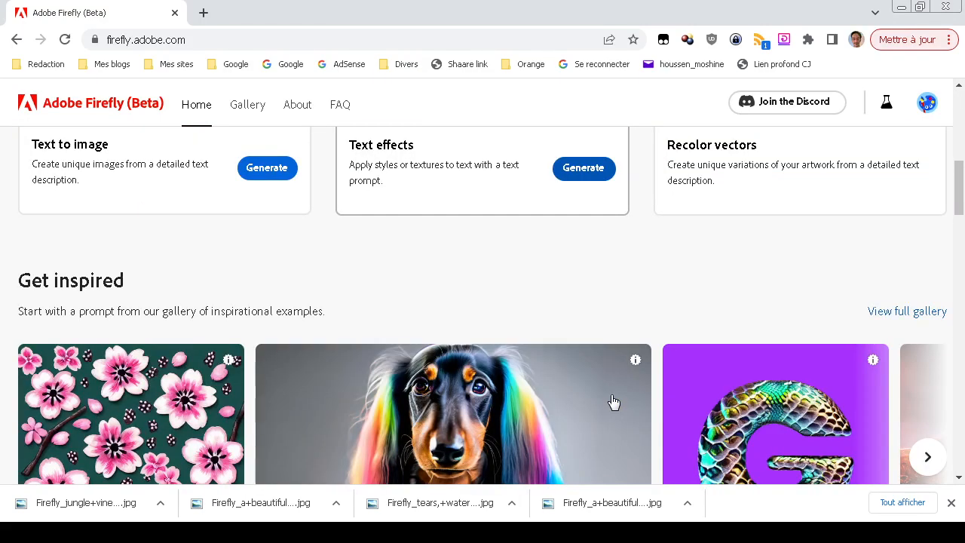
scroll(612, 402, up, 3)
scroll(612, 402, up, 2)
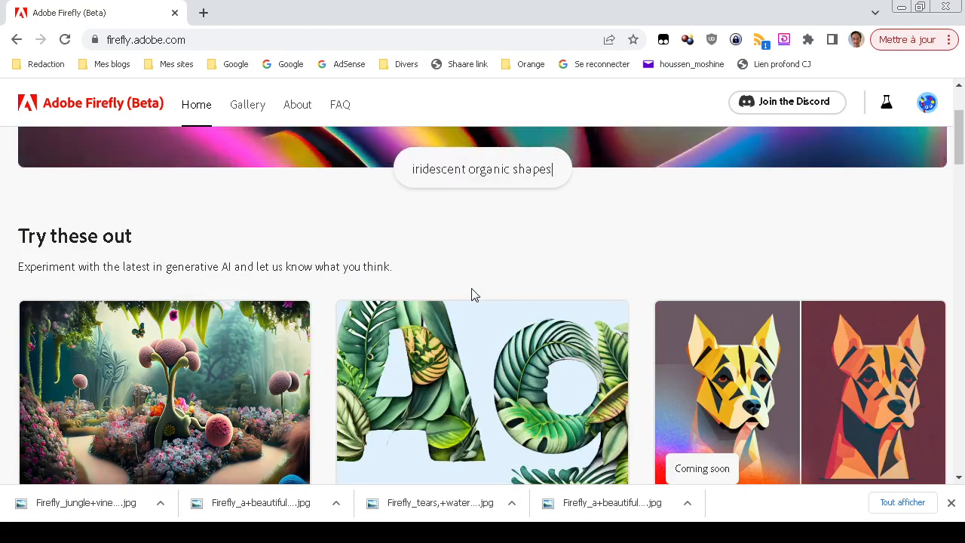
scroll(471, 295, up, 2)
scroll(474, 297, down, 3)
scroll(474, 297, up, 2)
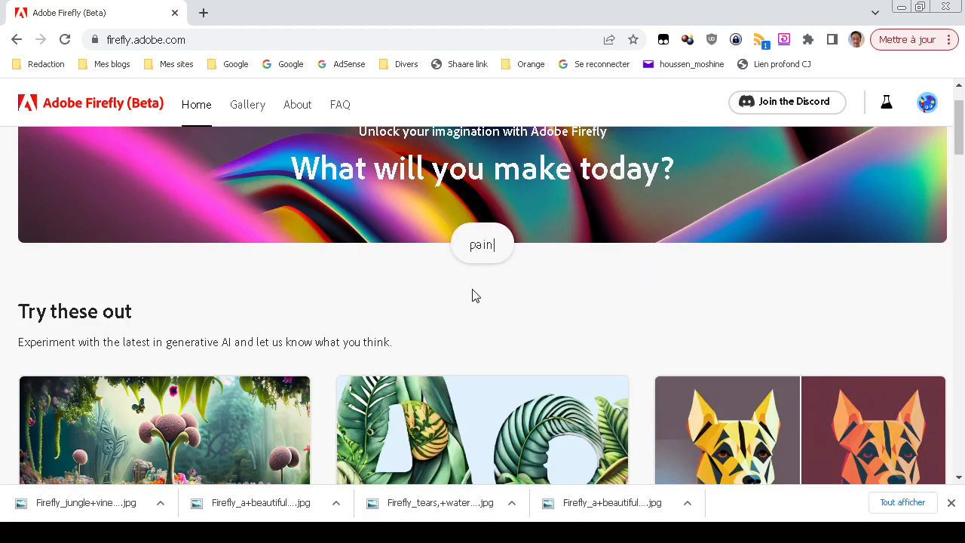